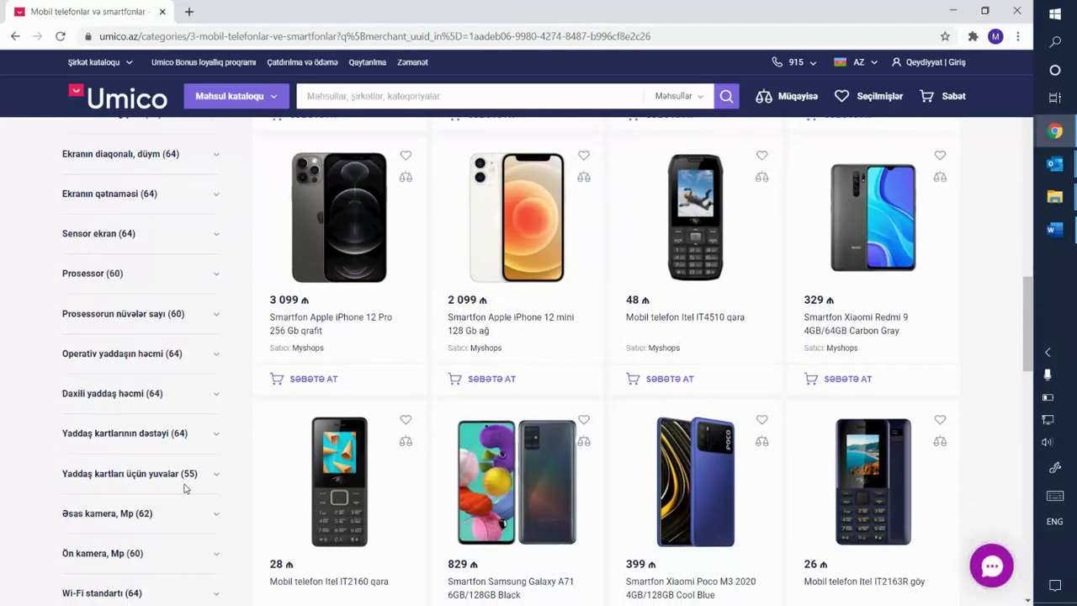
# Step: Scroll down the mobile phones and smartphones listing
pyautogui.scroll(-1, 160, 482)
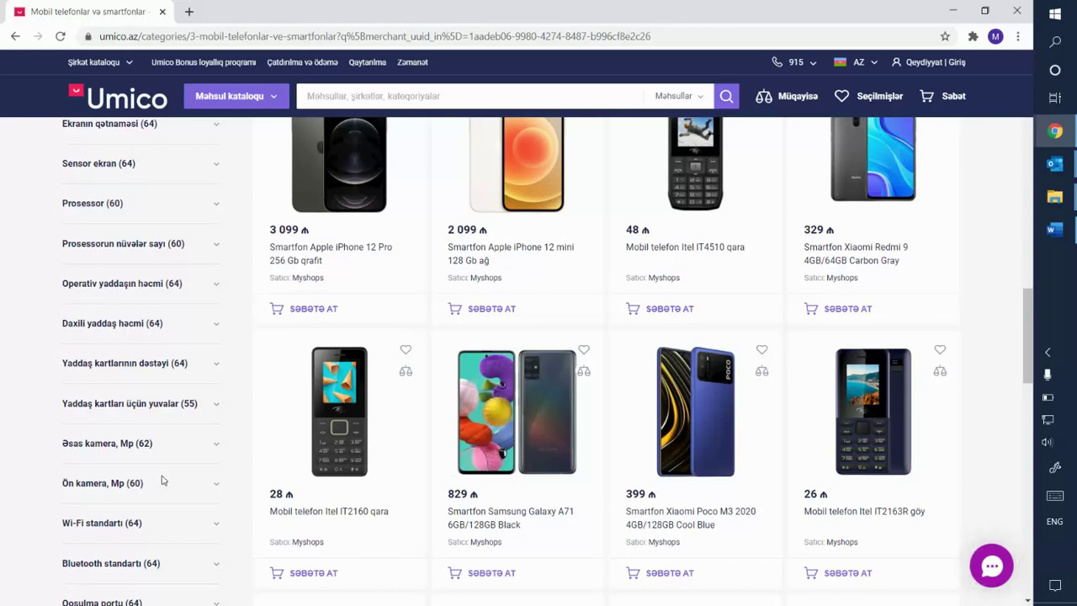
pyautogui.scroll(-3, 163, 480)
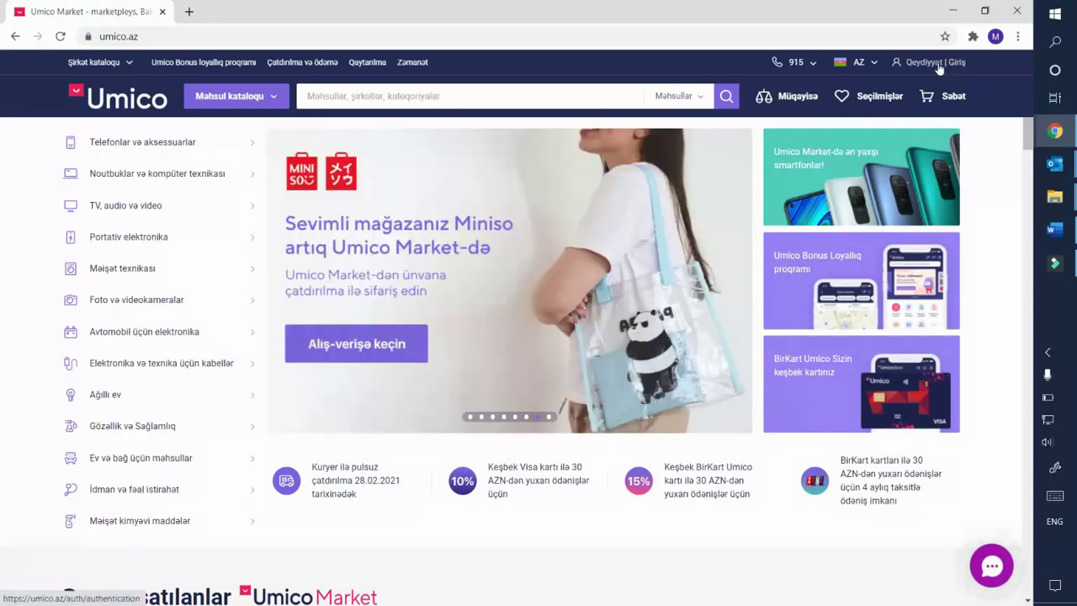
# Step: Sign in via Qeydiyyat | Giriş with the mobile number and the SMS verification code
pyautogui.click(939, 65)
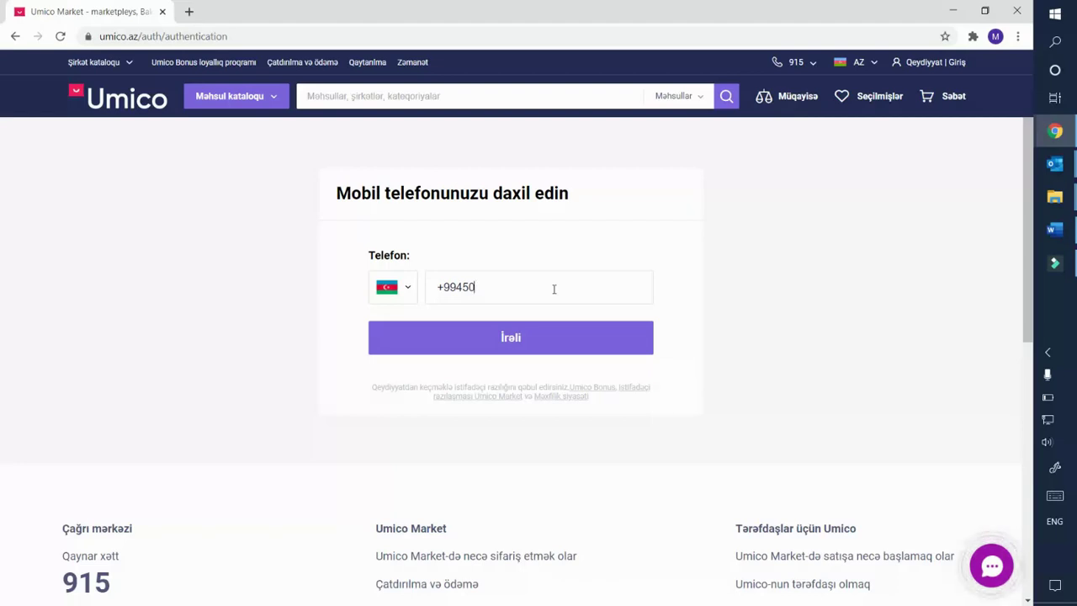
pyautogui.hotkey('ctrl', 'a')
pyautogui.press('BackSpace')
pyautogui.click(507, 346)
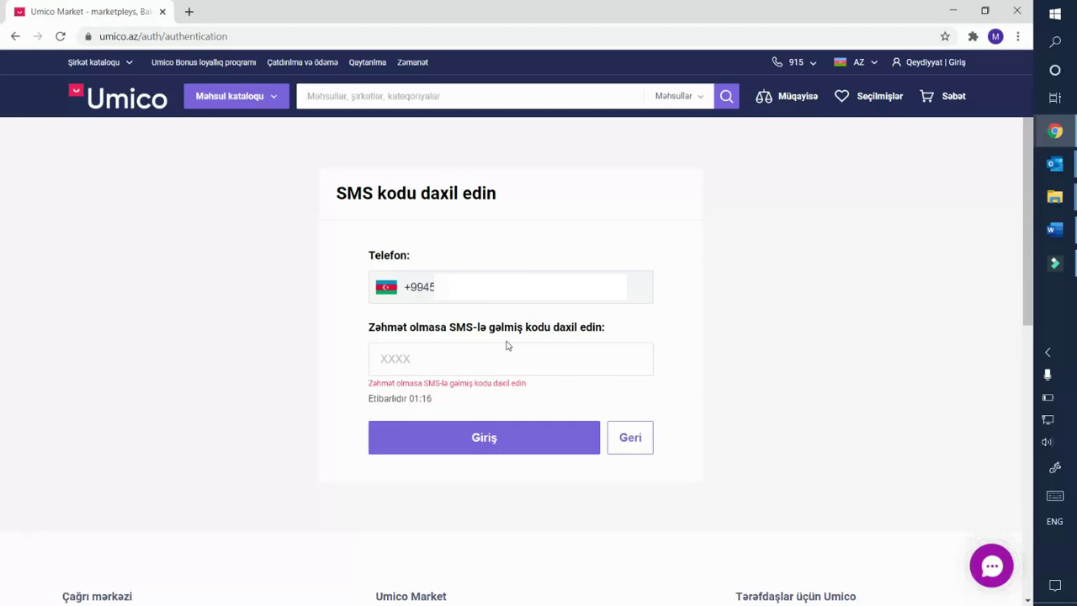
pyautogui.click(508, 346)
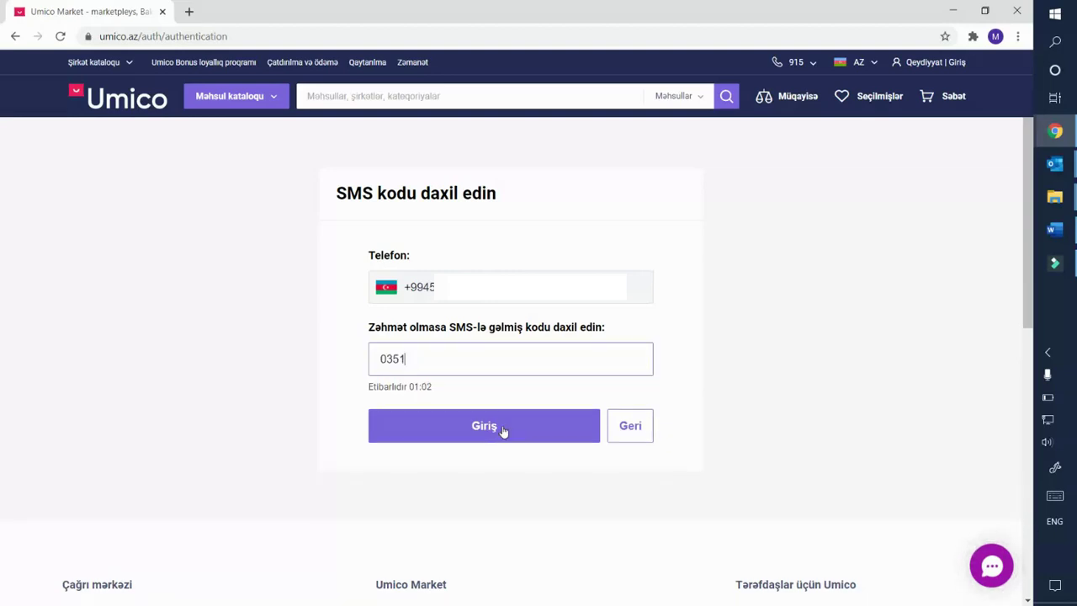
pyautogui.click(504, 428)
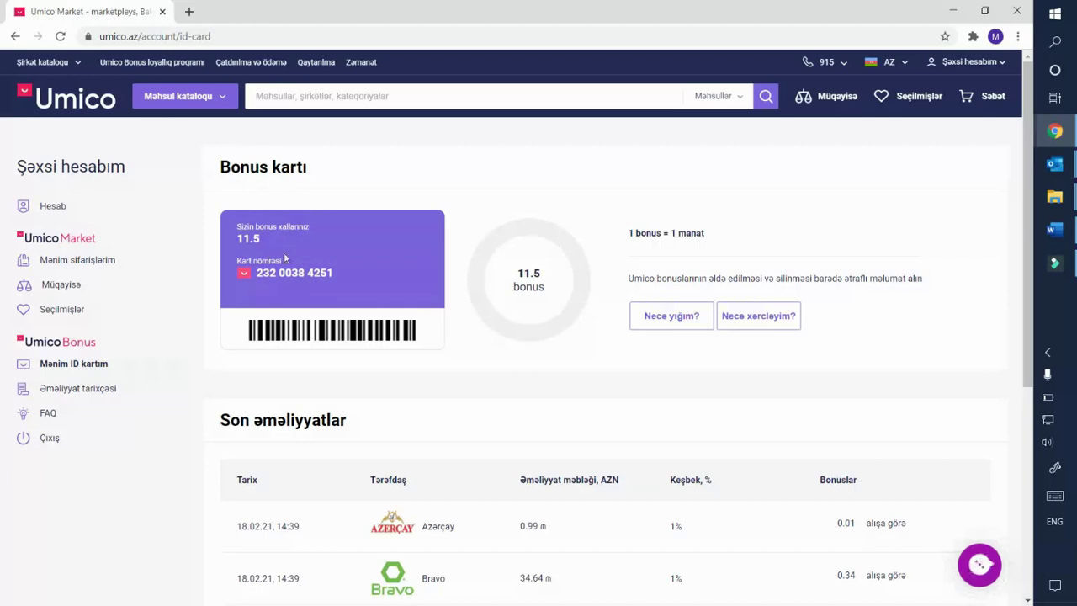
# Step: Look over the Son əməliyyatlar bonus transactions, then return to the Umico home page
pyautogui.scroll(-3, 683, 465)
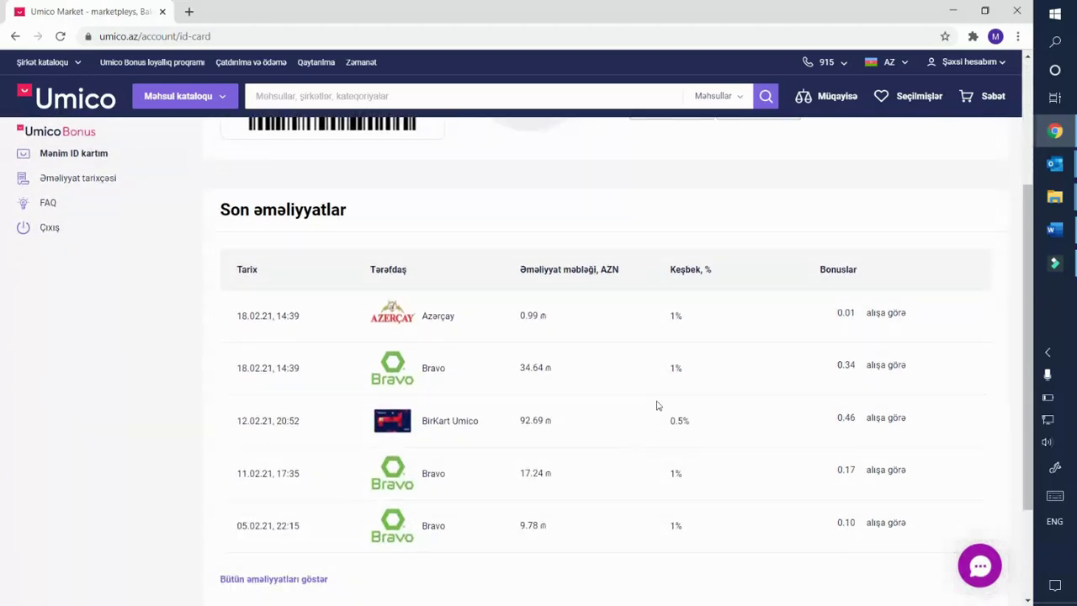
pyautogui.scroll(3, 534, 407)
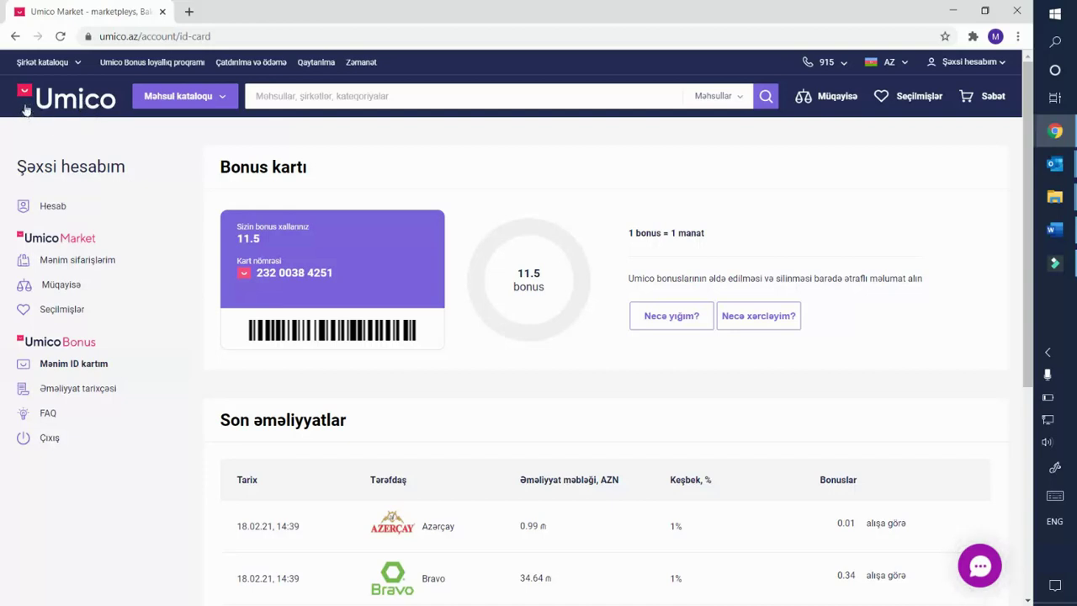
pyautogui.click(61, 98)
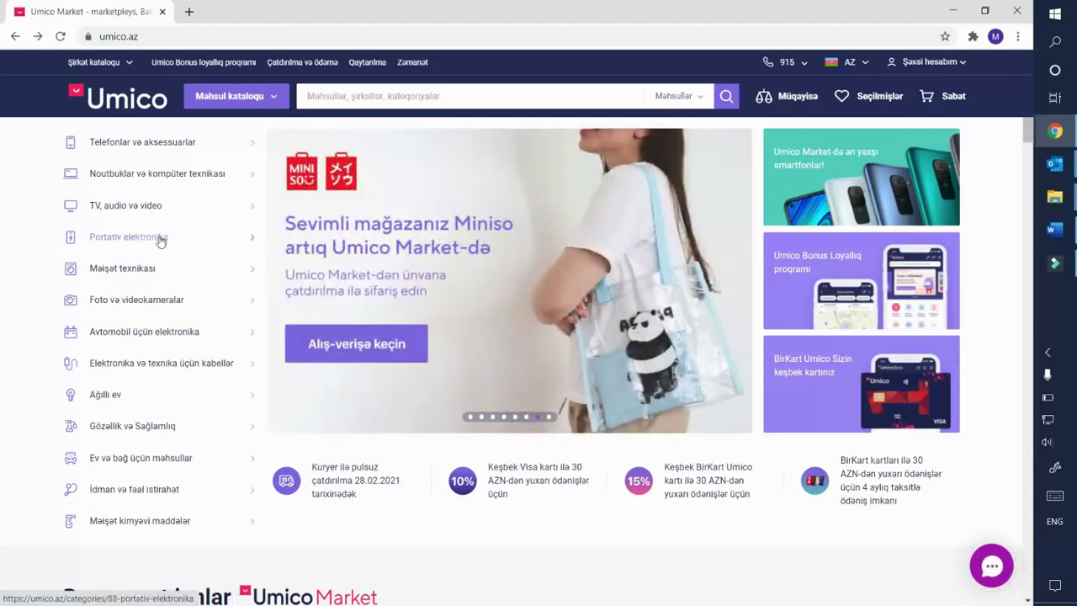
# Step: Open Portativ elektronika's USB qurğular və cihazlar category and filter it to the Lampa type
pyautogui.click(184, 242)
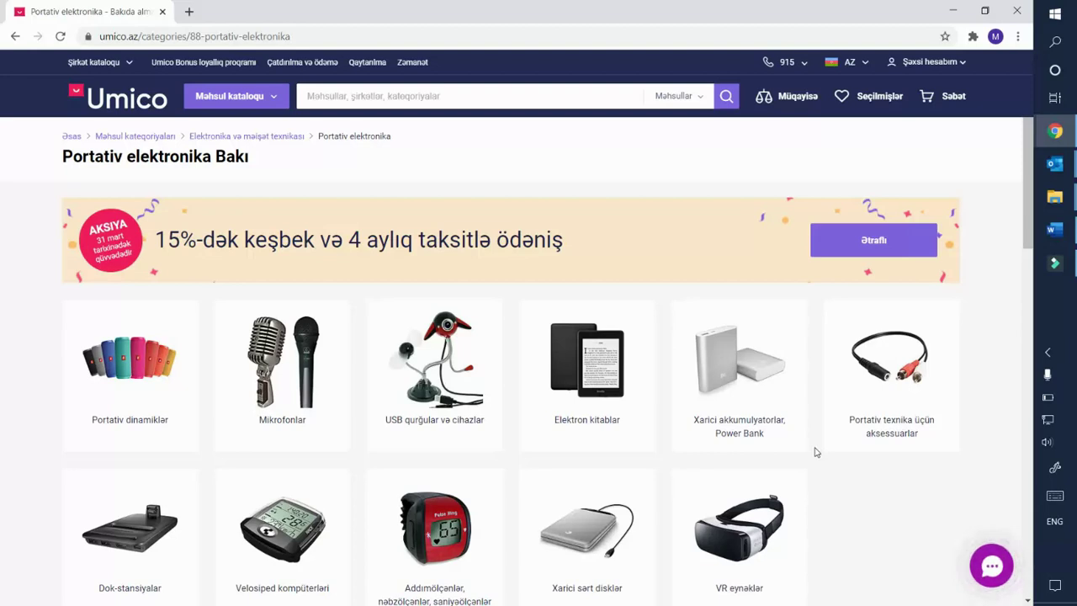
pyautogui.scroll(-1, 429, 301)
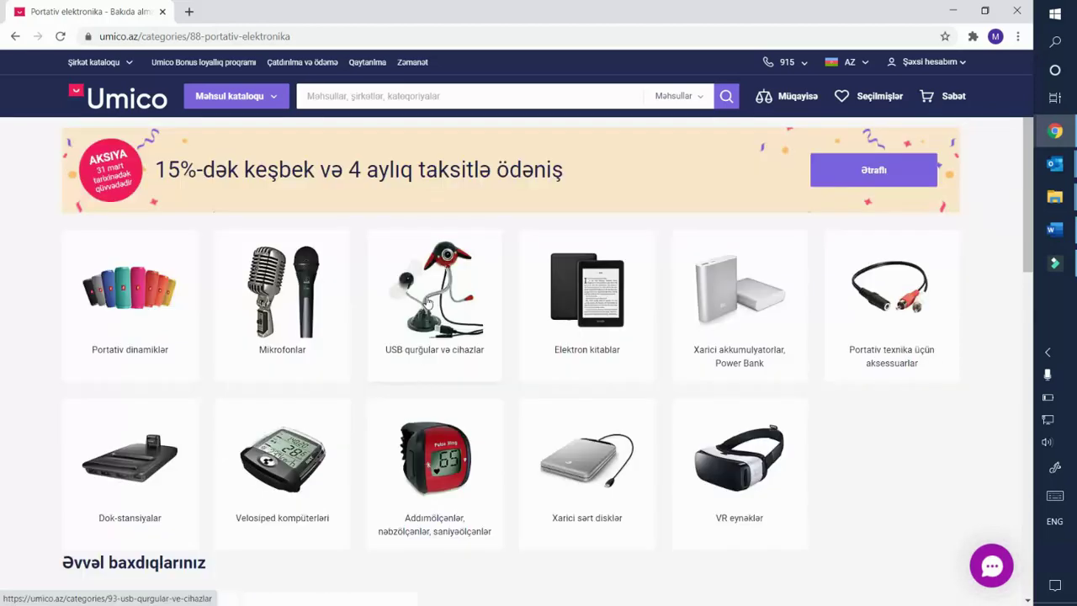
pyautogui.click(429, 302)
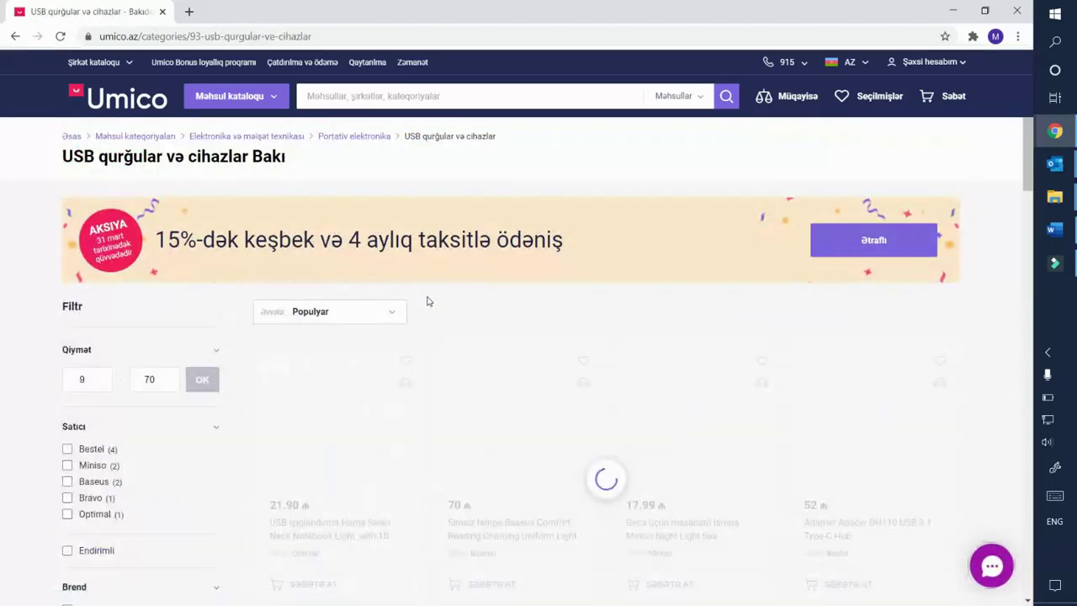
pyautogui.scroll(-4, 513, 337)
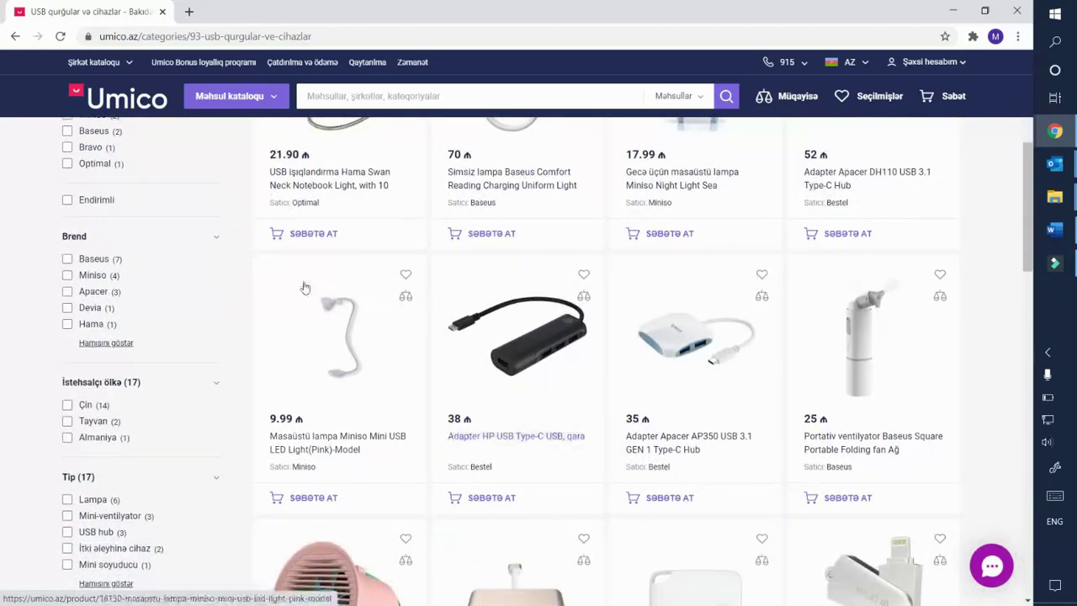
pyautogui.scroll(2, 189, 296)
pyautogui.scroll(3, 160, 311)
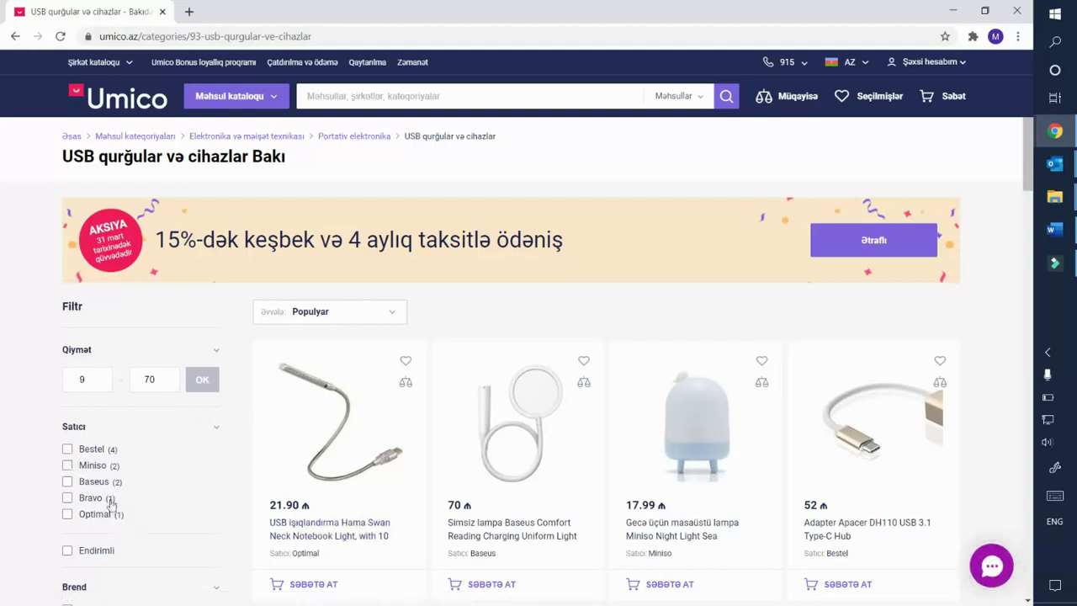
pyautogui.scroll(-2, 144, 400)
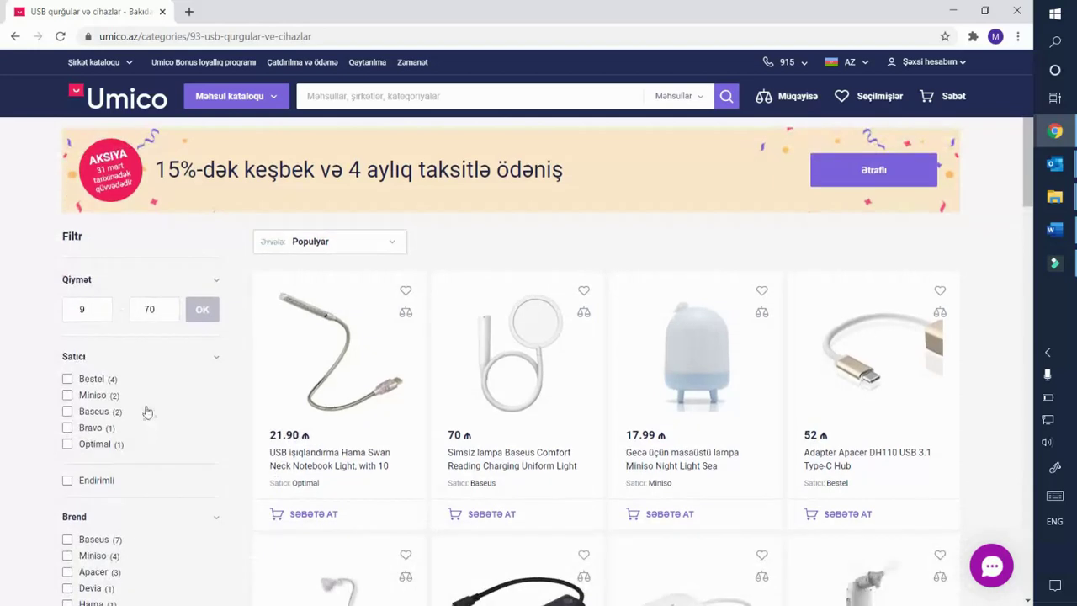
pyautogui.scroll(-1, 158, 434)
pyautogui.scroll(-1, 164, 431)
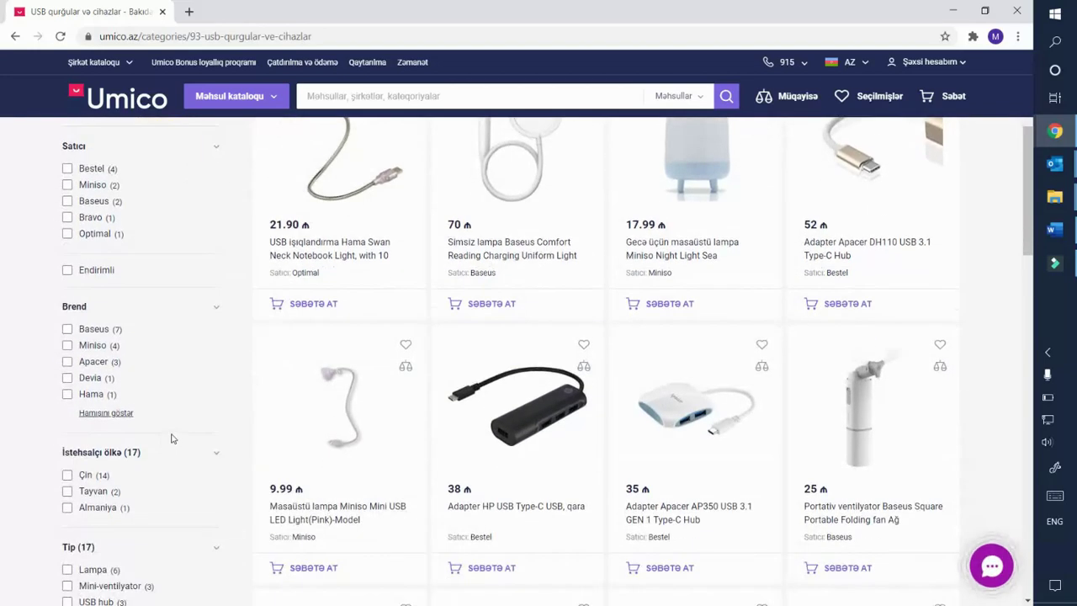
pyautogui.scroll(-1, 166, 431)
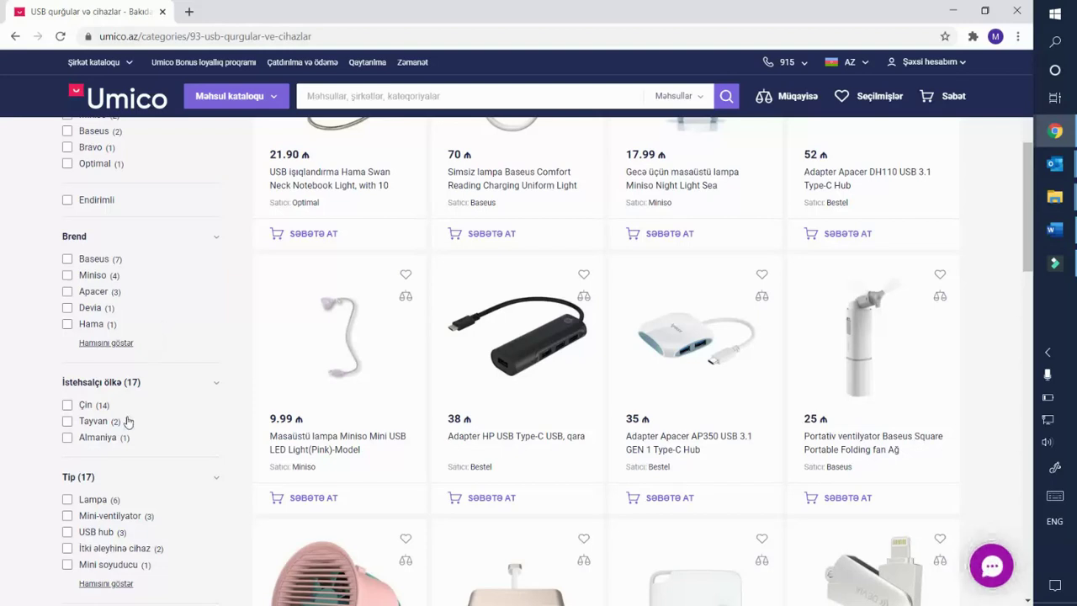
pyautogui.scroll(-1, 141, 442)
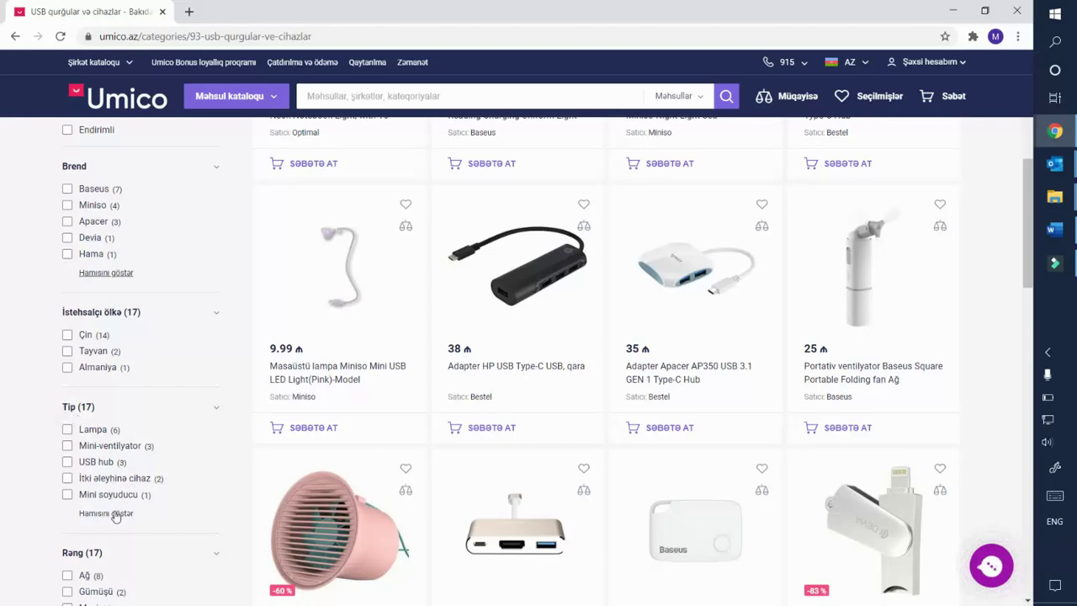
pyautogui.scroll(-1, 76, 394)
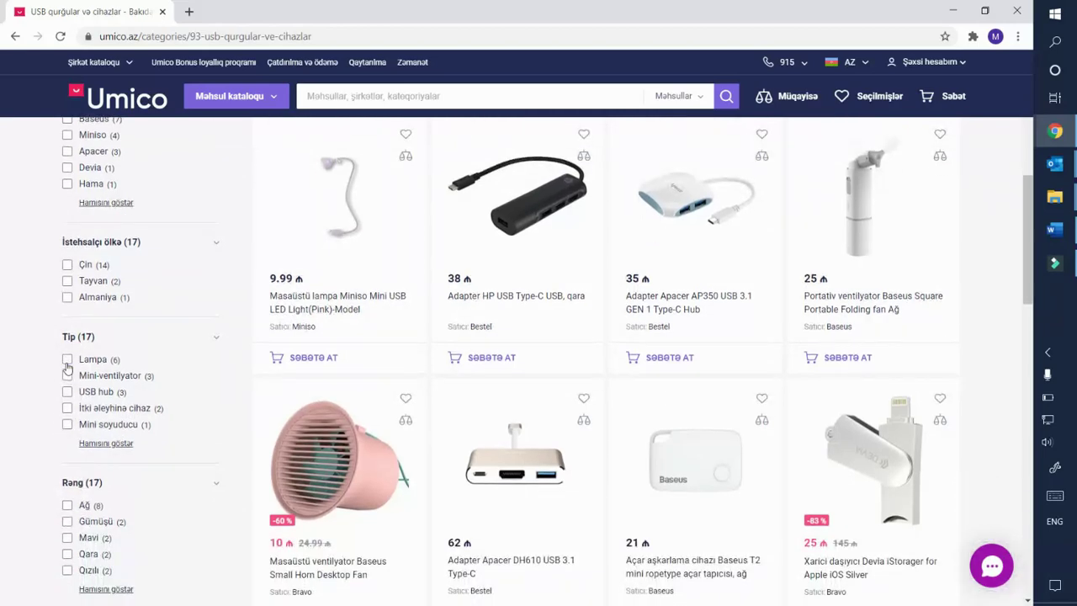
pyautogui.click(68, 362)
# Step: Browse the six lamp results and open the Baseus Comfort Reading DGYR-02 lamp page
pyautogui.scroll(-5, 122, 378)
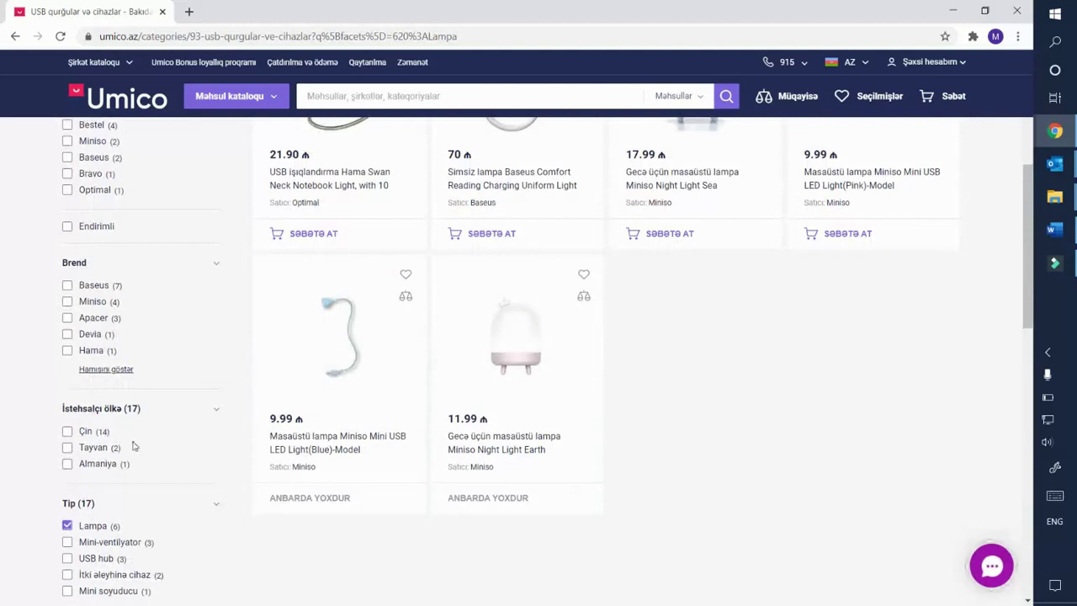
pyautogui.scroll(-1, 126, 472)
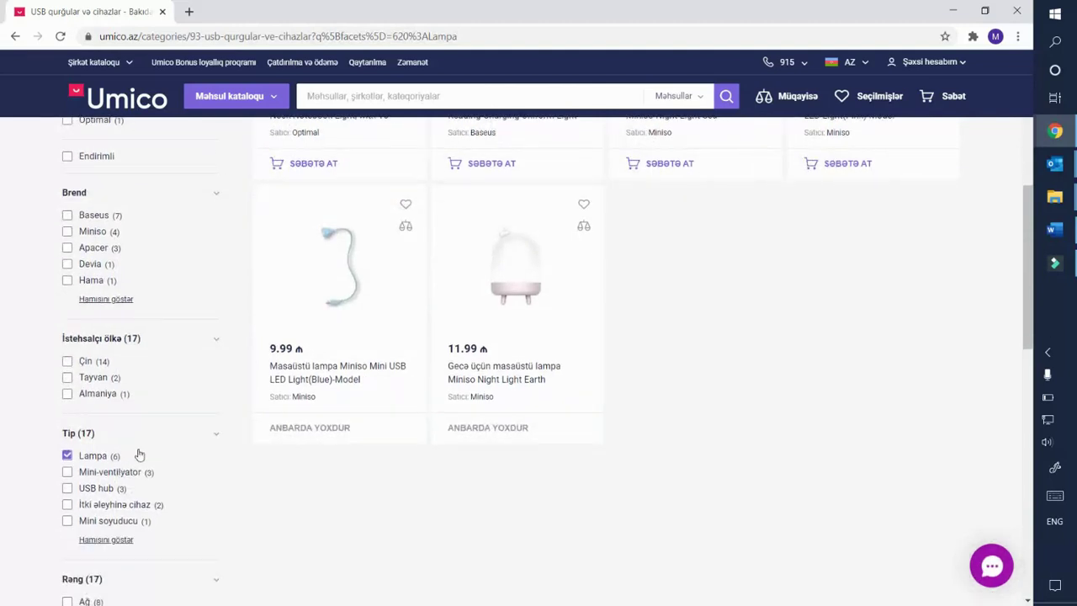
pyautogui.scroll(2, 221, 431)
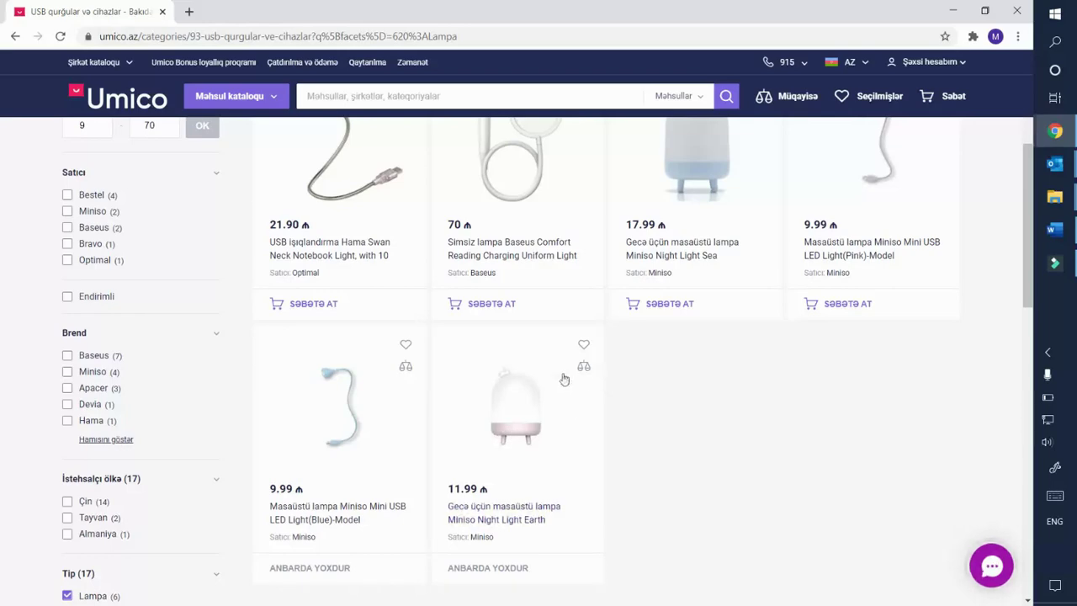
pyautogui.scroll(2, 580, 370)
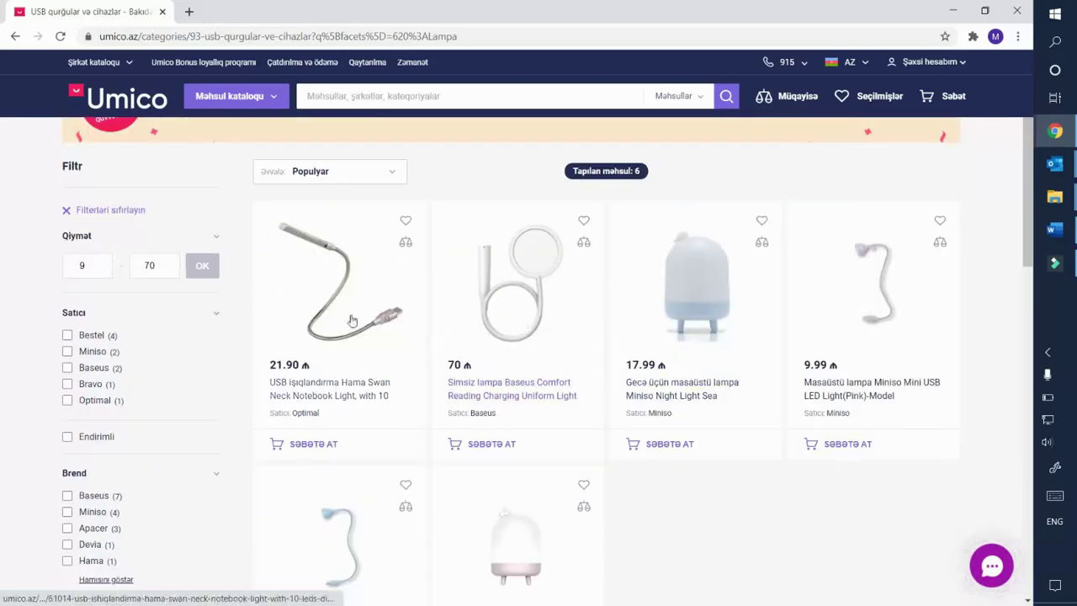
pyautogui.scroll(-6, 110, 435)
pyautogui.scroll(-3, 126, 429)
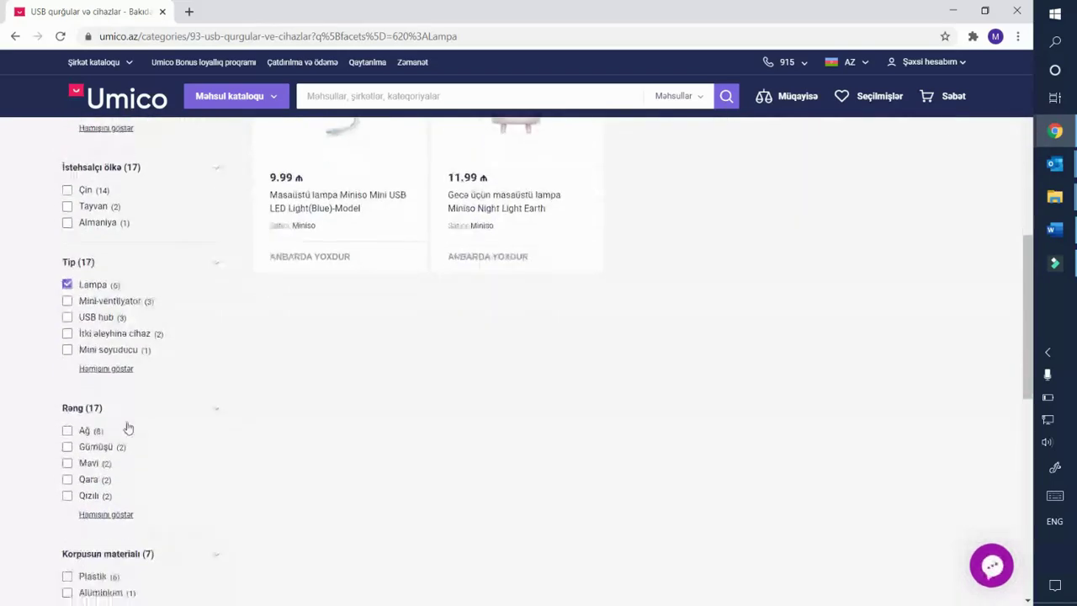
pyautogui.click(104, 414)
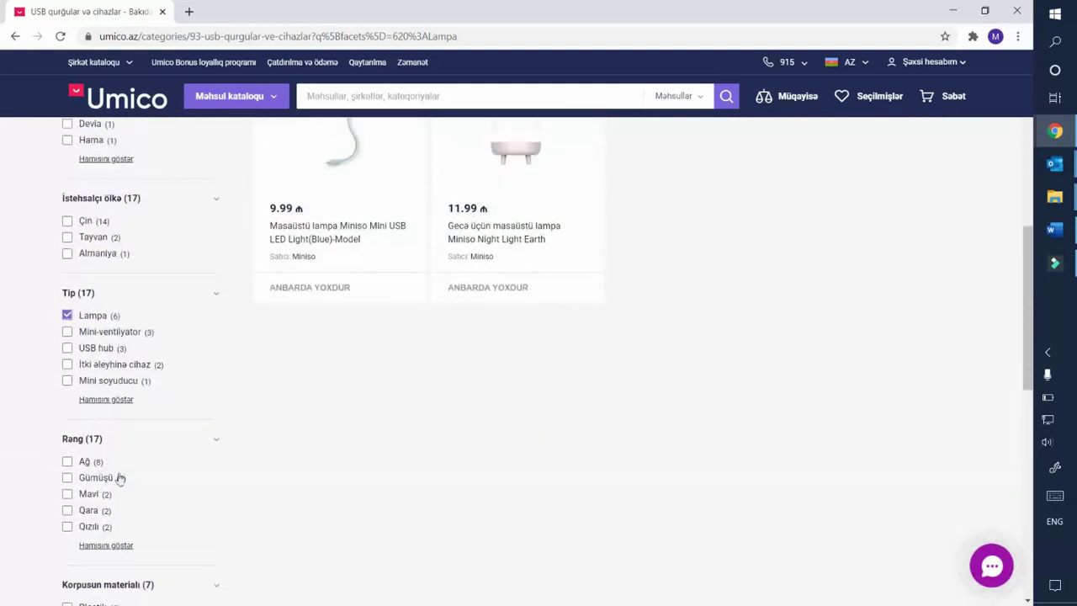
pyautogui.scroll(-1, 126, 488)
pyautogui.scroll(7, 172, 497)
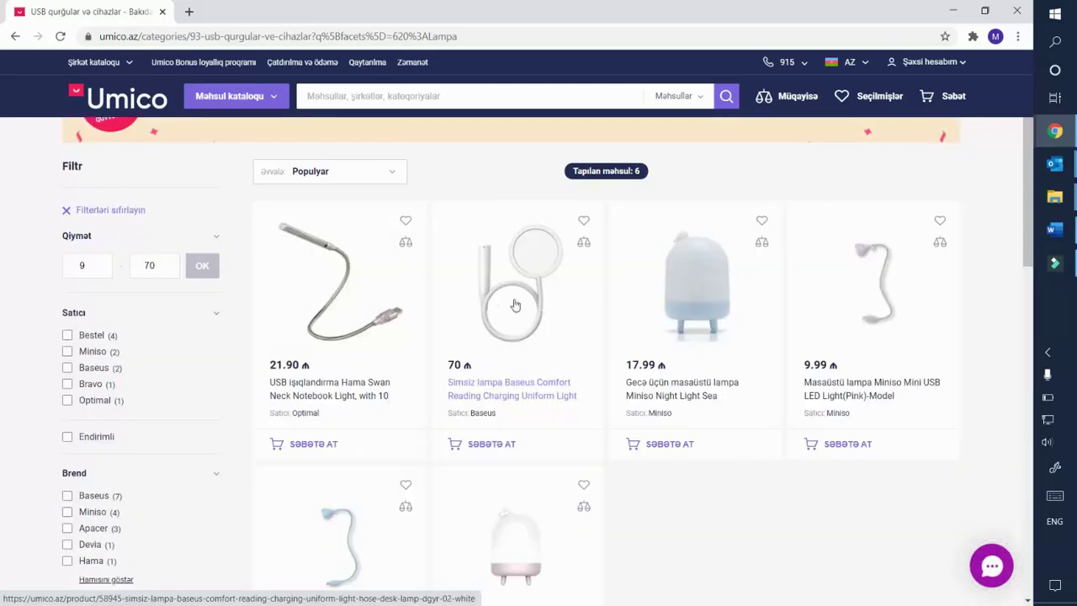
pyautogui.click(511, 286)
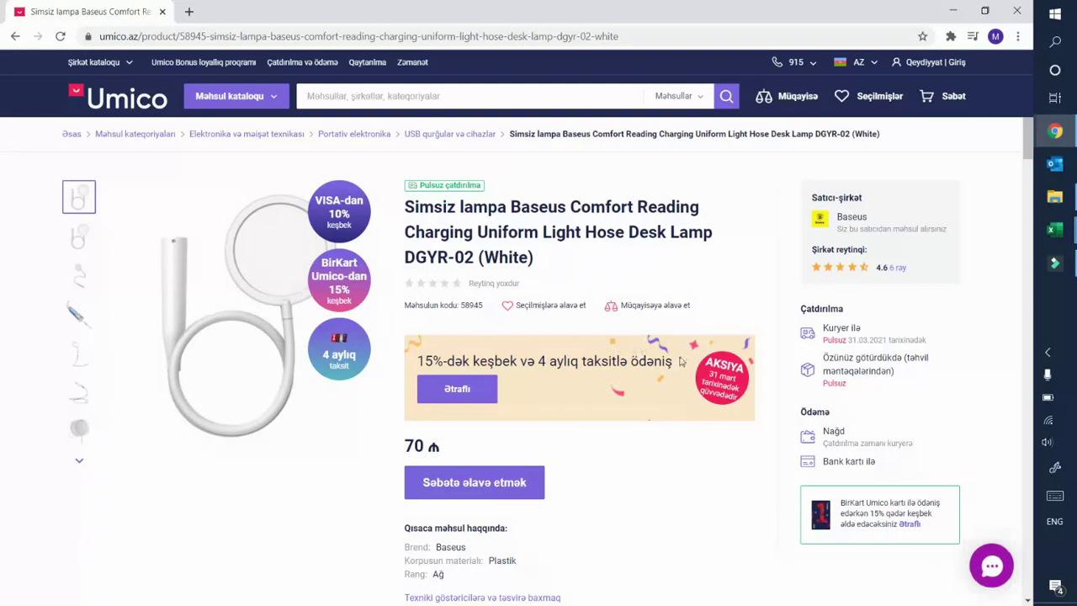
# Step: Highlight the seller description and courier delivery terms to read them
pyautogui.moveTo(943, 229); pyautogui.dragTo(837, 215)
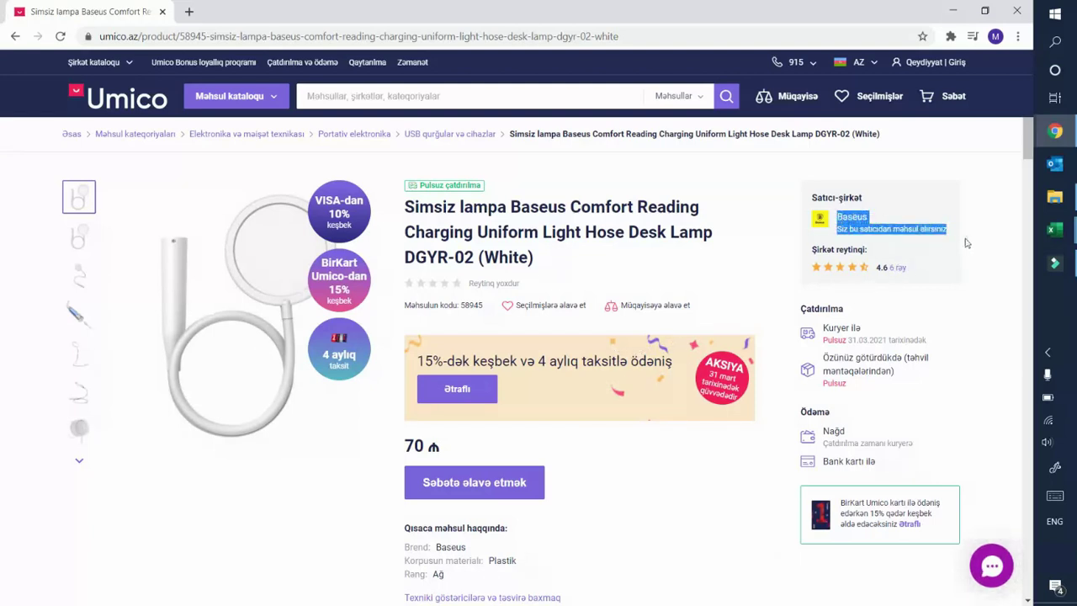
pyautogui.click(942, 343)
pyautogui.moveTo(941, 345); pyautogui.dragTo(823, 328)
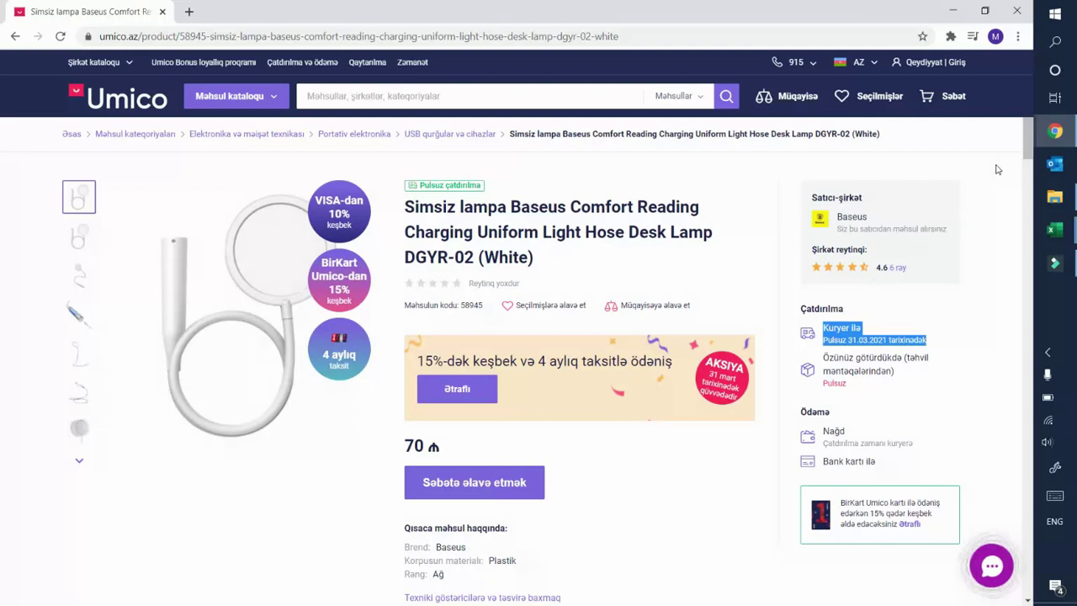
pyautogui.click(714, 478)
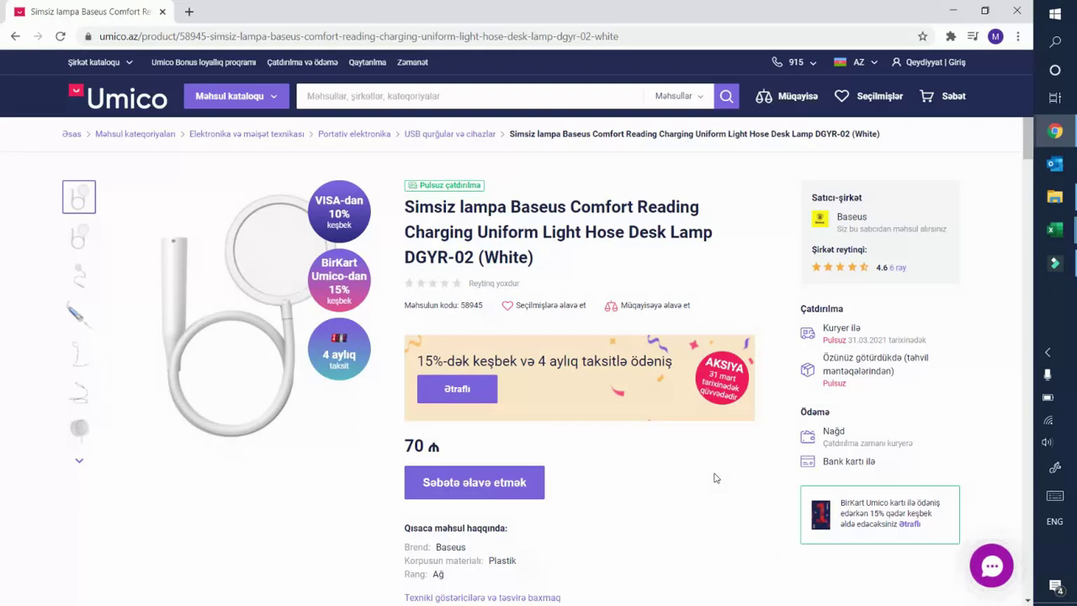
# Step: Step through the gallery thumbnails until the lamp's boxed-package photo is the main image
pyautogui.click(78, 274)
pyautogui.click(76, 302)
pyautogui.click(78, 393)
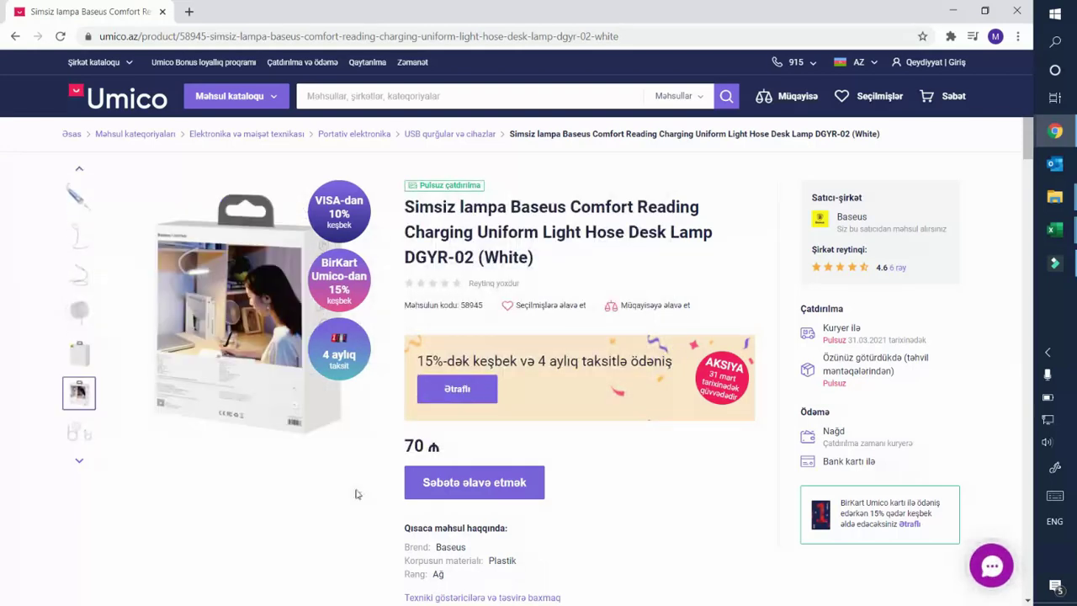
# Step: Add the 70 ₼ Baseus lamp to the cart and proceed to checkout with 'Sifariş et'
pyautogui.click(449, 484)
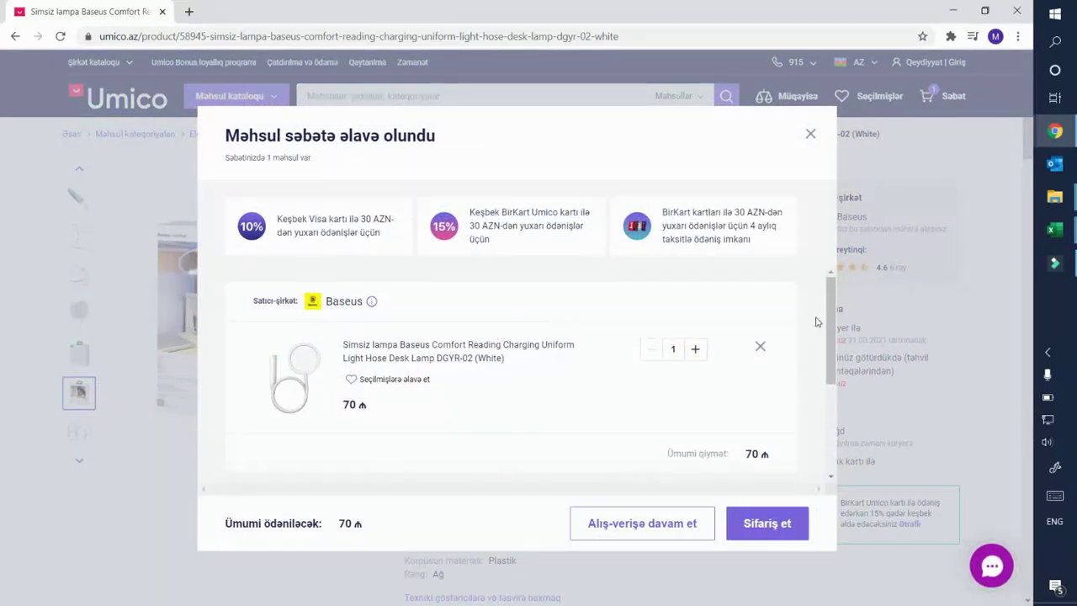
pyautogui.scroll(-3, 808, 328)
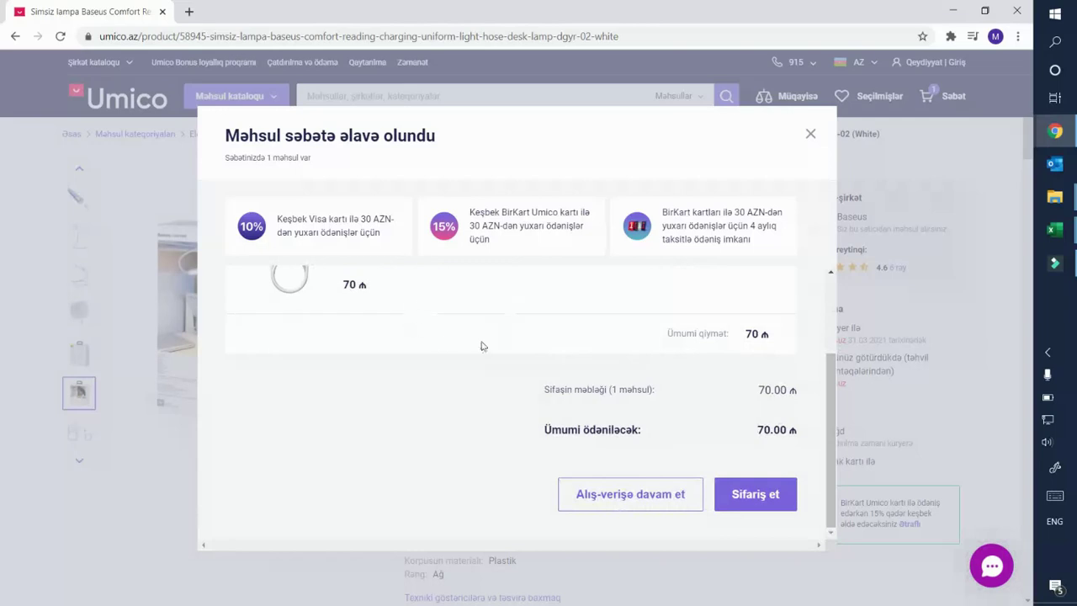
pyautogui.scroll(3, 513, 368)
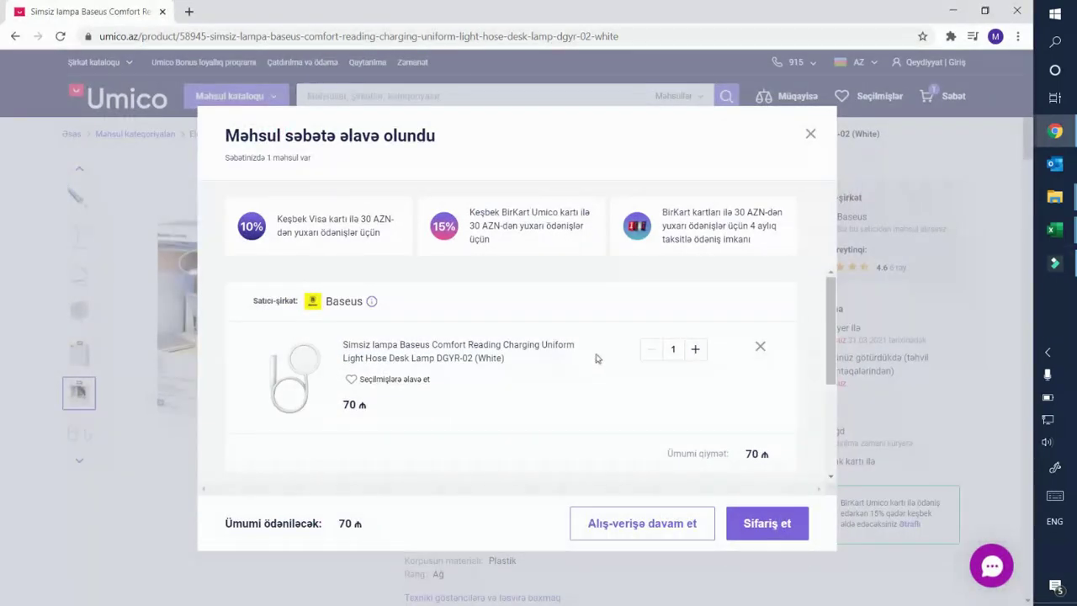
pyautogui.scroll(-3, 745, 423)
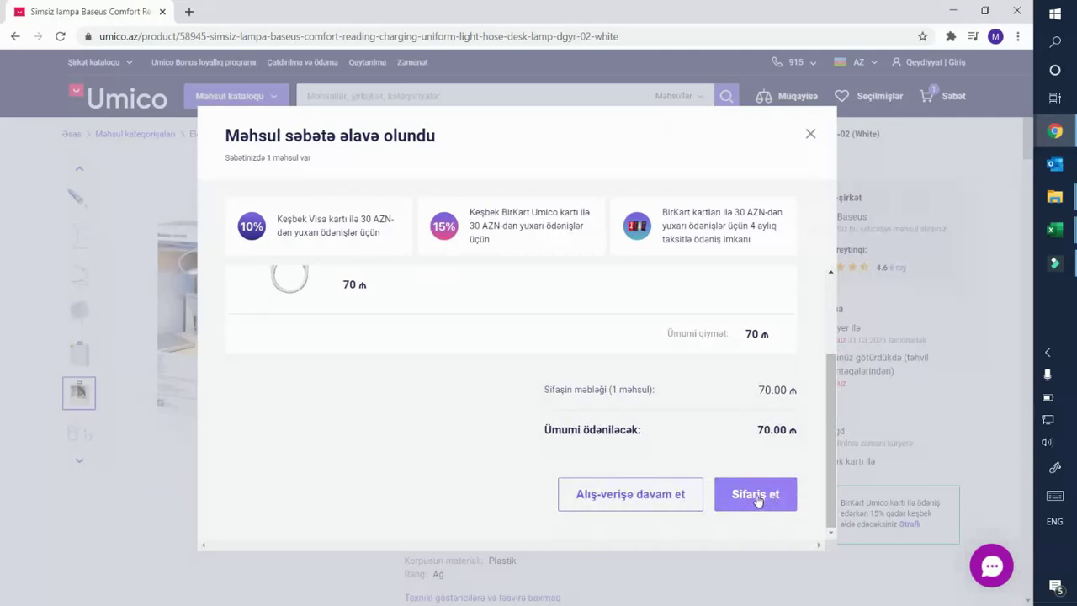
pyautogui.click(757, 497)
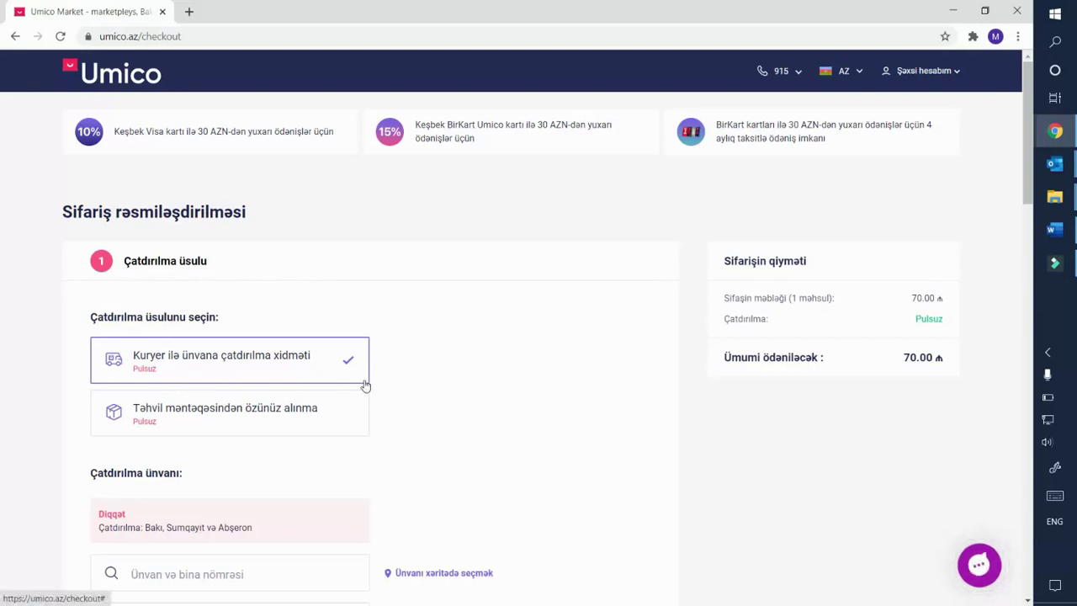
# Step: Fill the courier delivery address from the current location chosen on the map
pyautogui.scroll(-2, 253, 435)
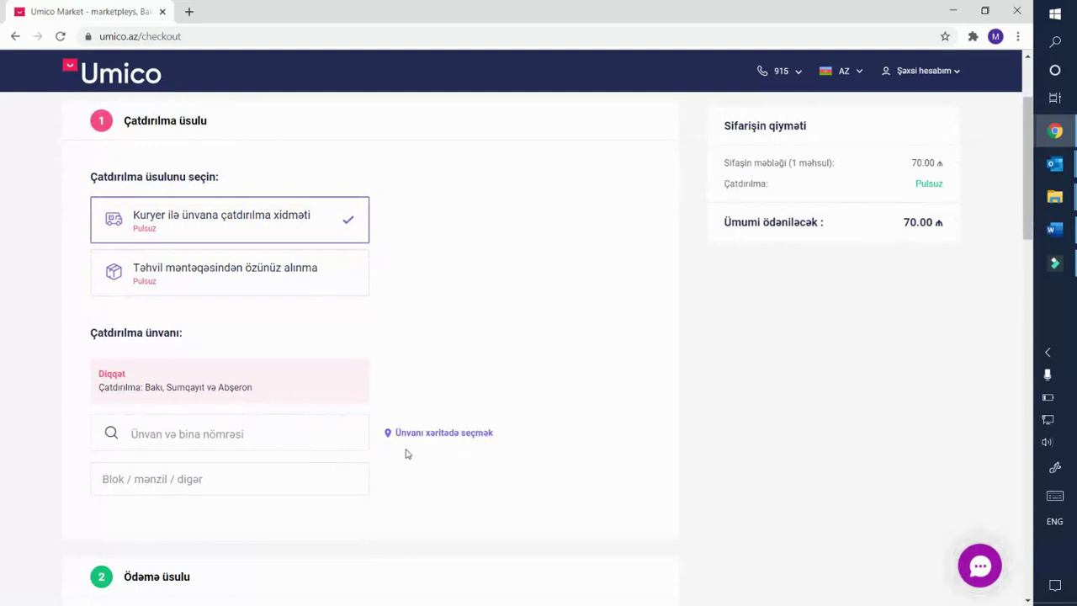
pyautogui.rightClick(453, 436)
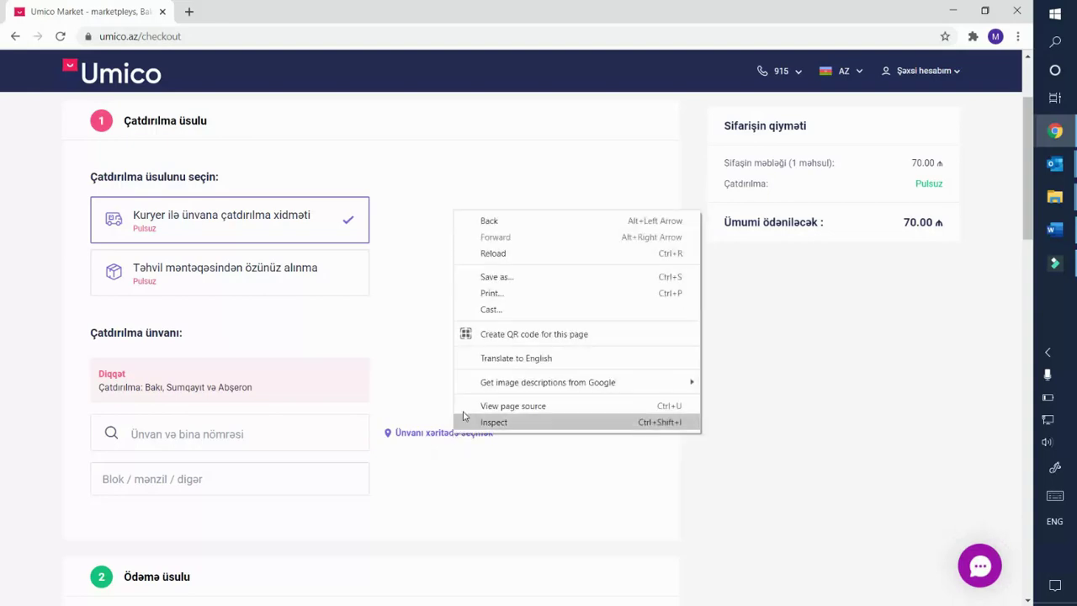
pyautogui.click(425, 438)
pyautogui.click(429, 438)
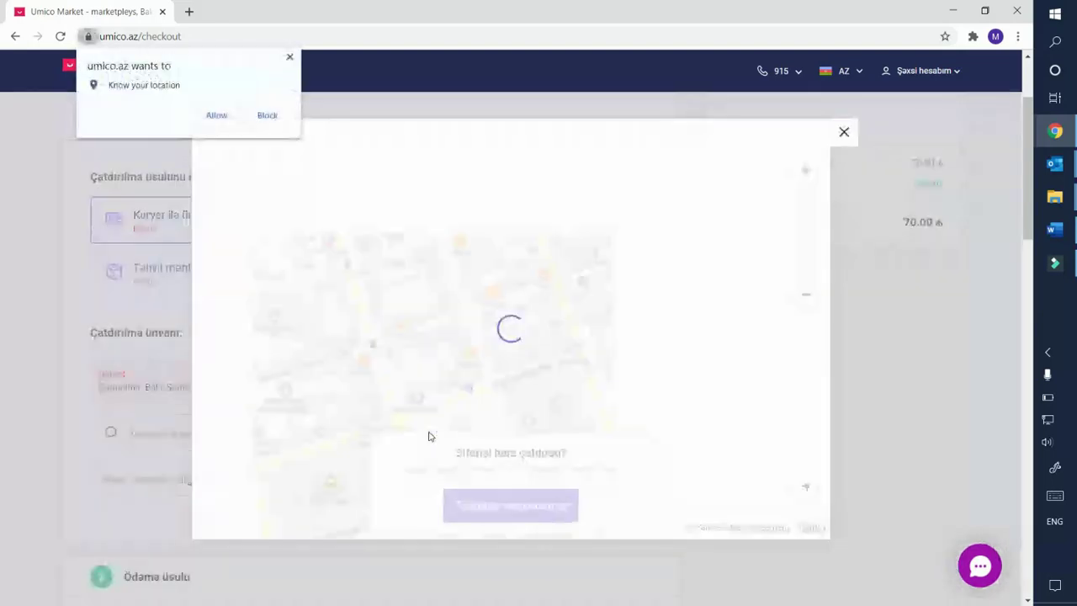
pyautogui.click(226, 120)
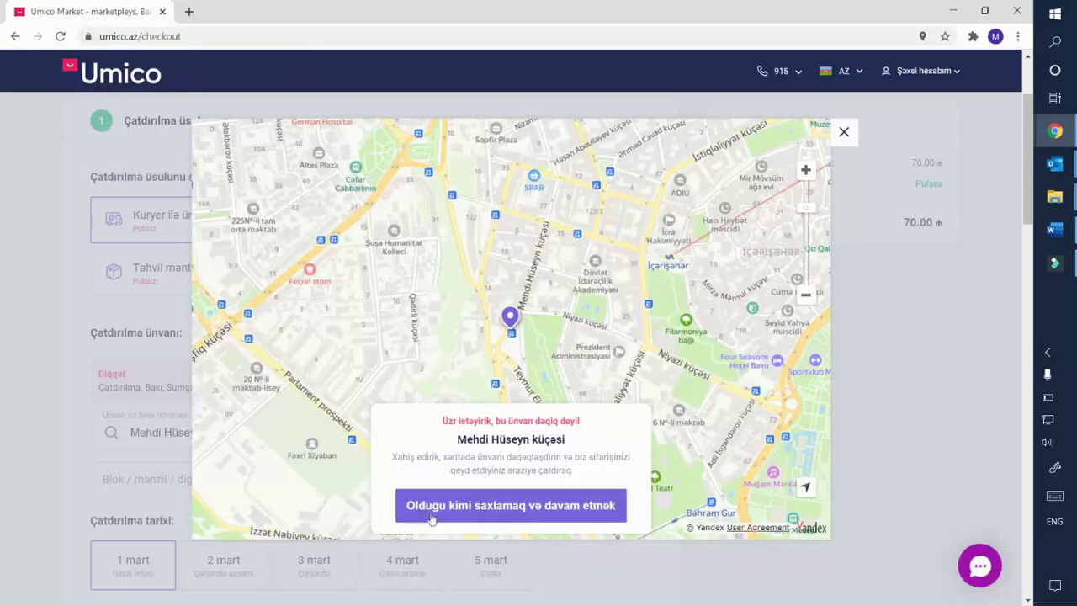
pyautogui.click(537, 513)
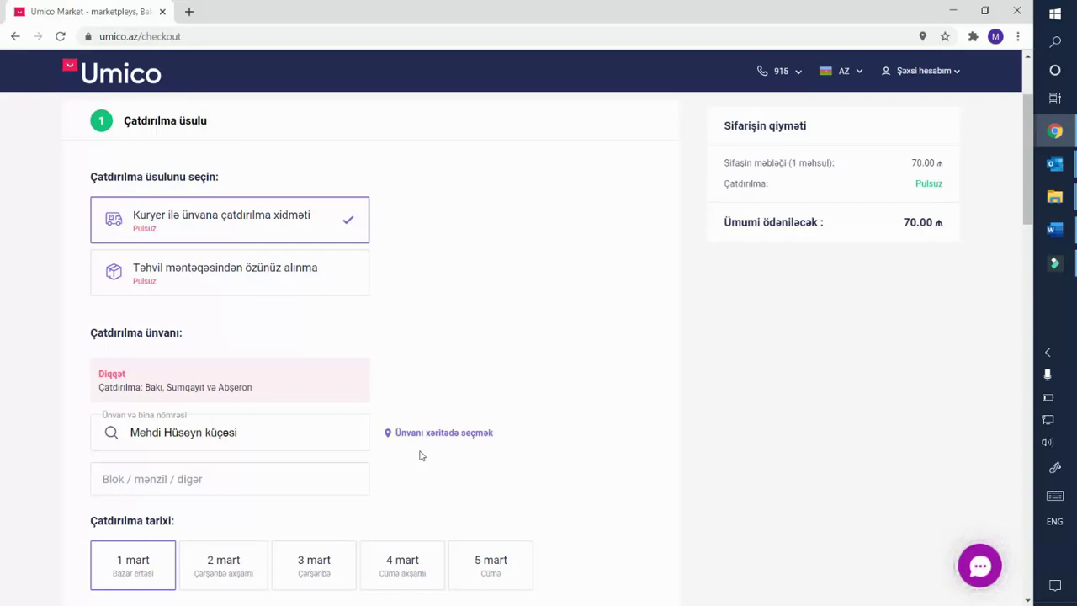
# Step: Start the Blok and apartment details, review the delivery and payment options, and return to checkout
pyautogui.click(116, 487)
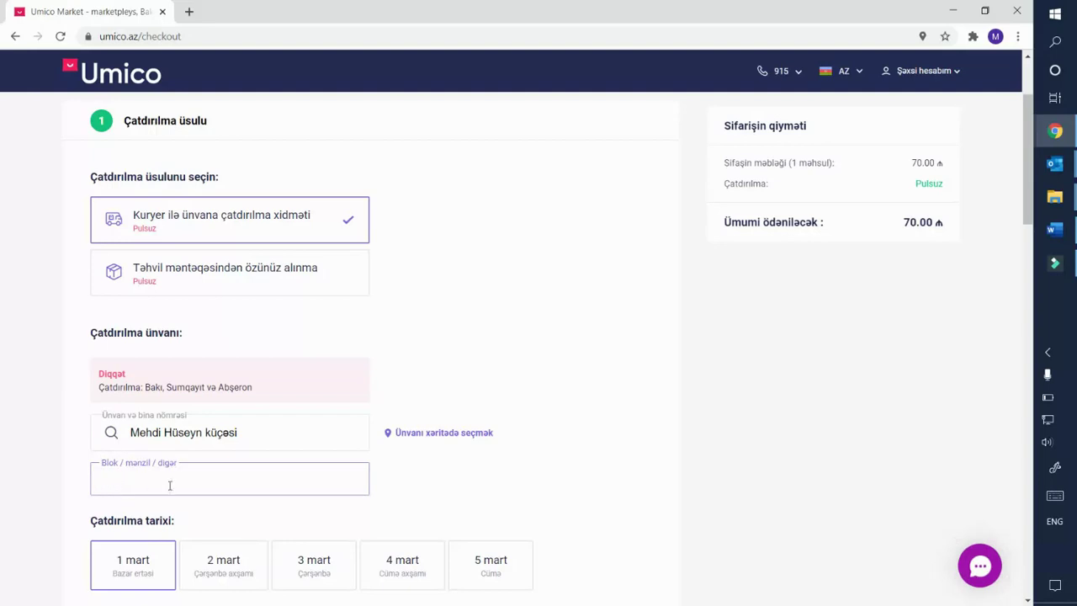
pyautogui.scroll(-2, 368, 547)
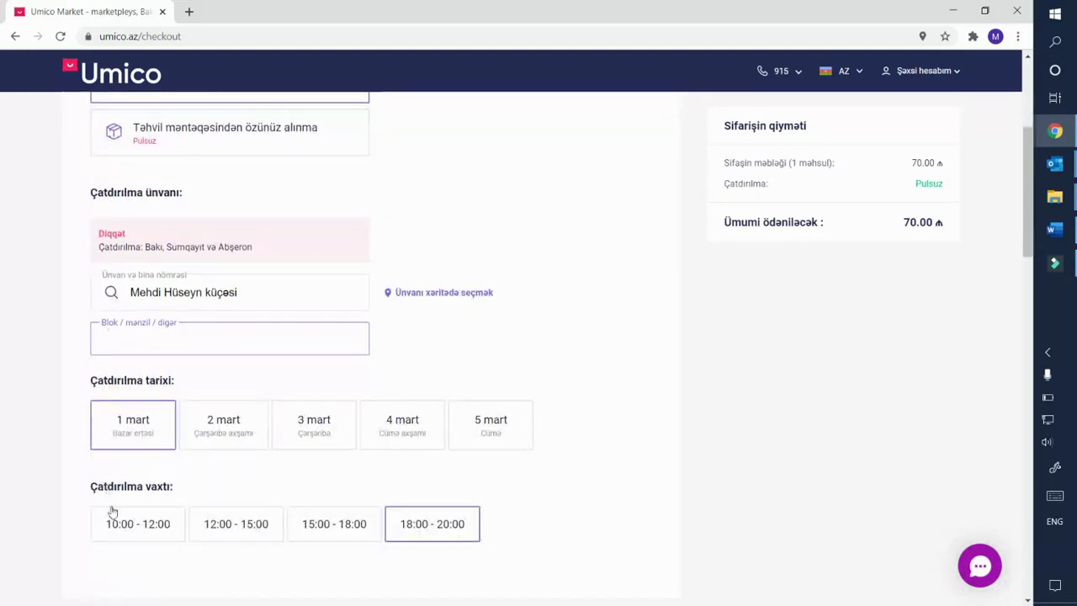
pyautogui.scroll(-2, 354, 476)
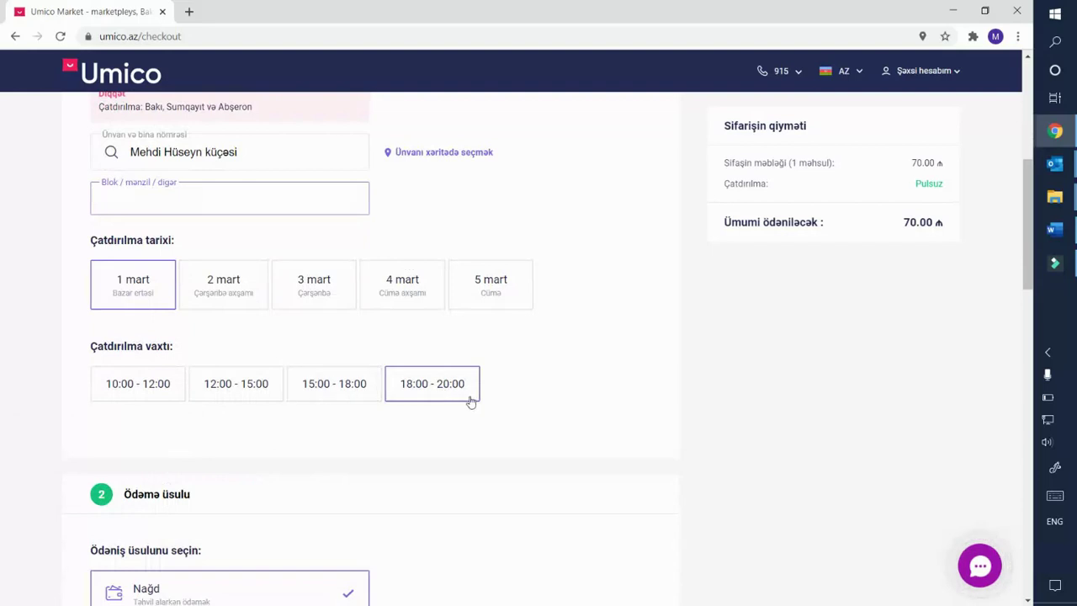
pyautogui.scroll(-2, 252, 378)
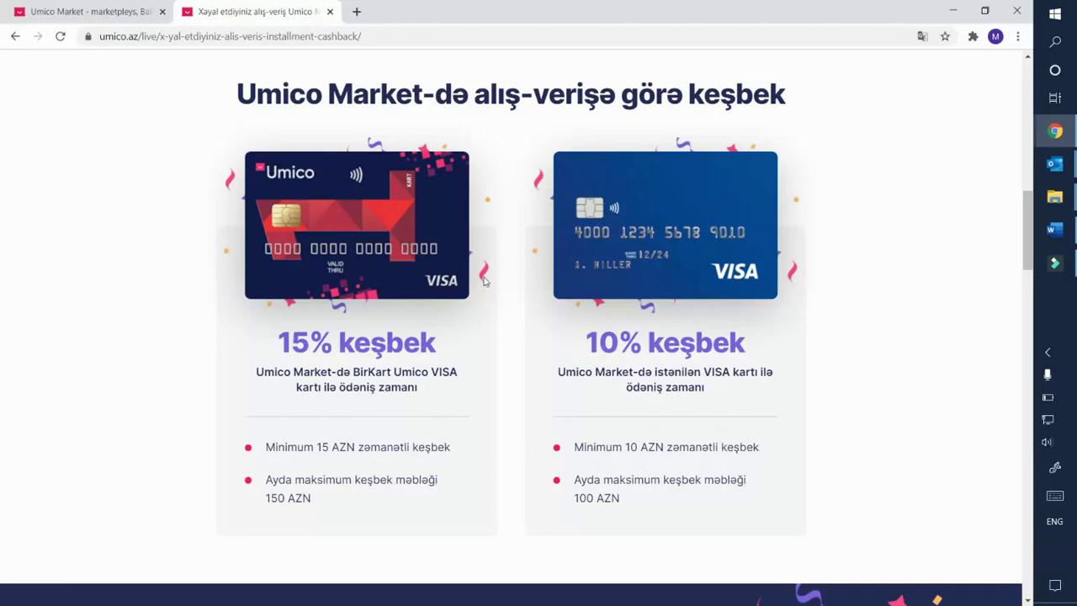
pyautogui.hotkey('ctrl', 'shift', 'Tab')
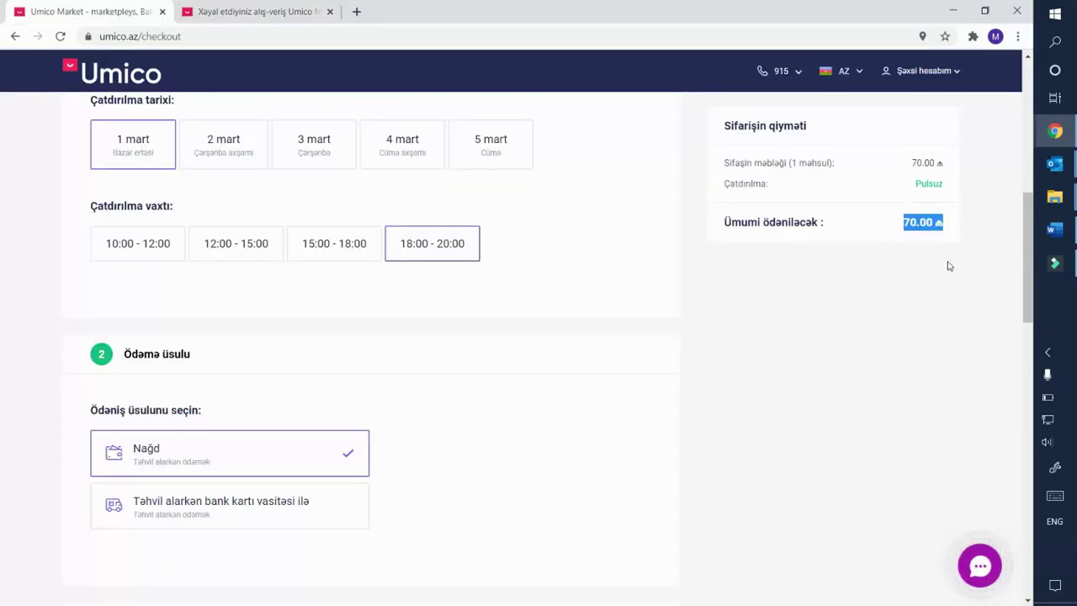
# Step: Tick 'Sifarişdən əminəm, təkrar zəngə ehtiyac yoxdur' and try confirming the 70.00 ₼ order
pyautogui.click(949, 266)
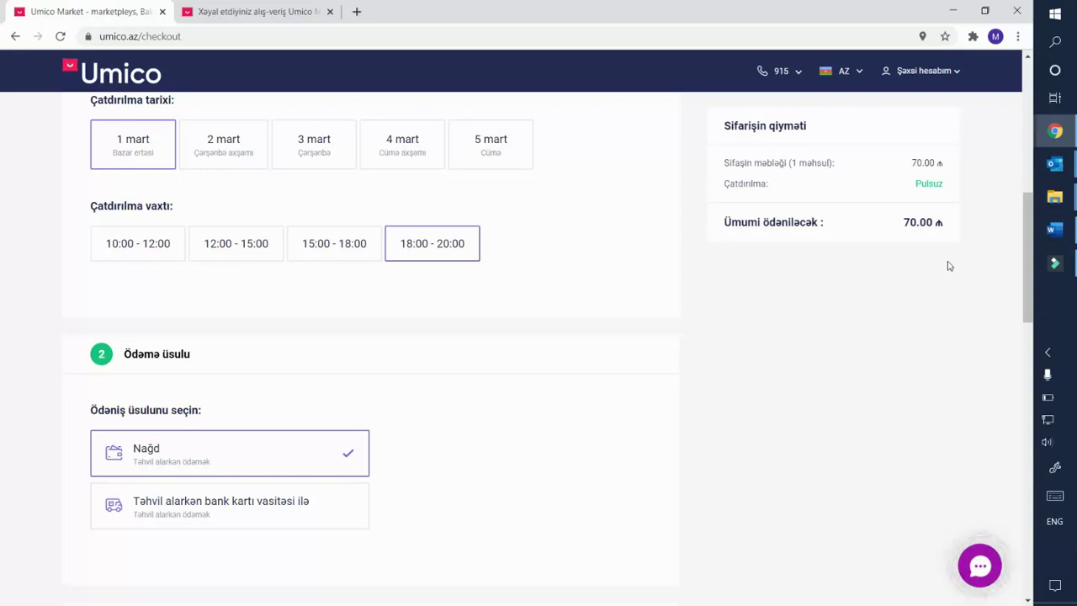
pyautogui.scroll(-5, 148, 275)
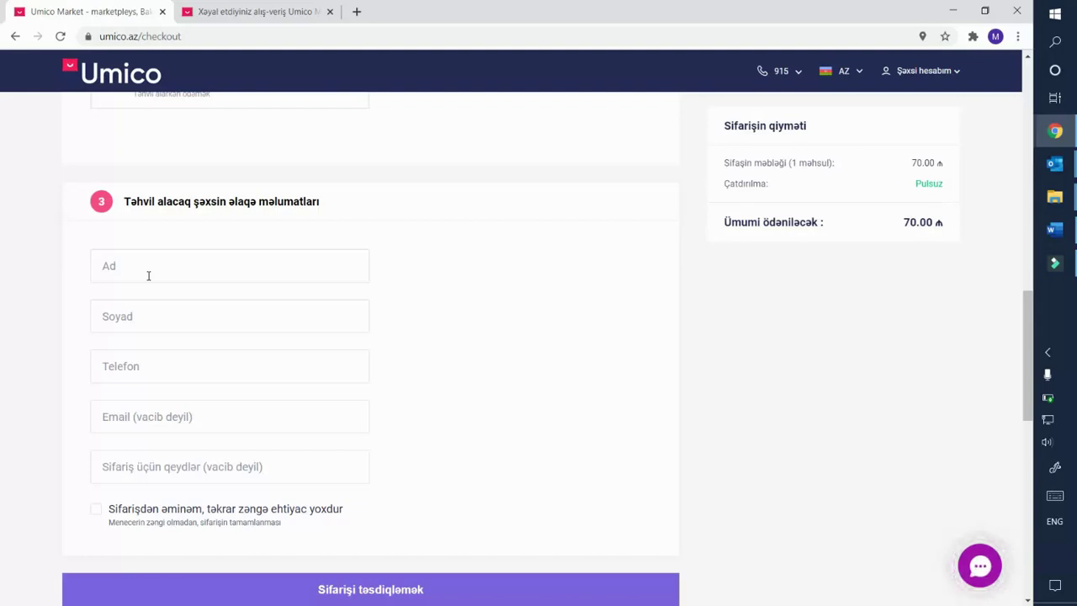
pyautogui.scroll(-2, 149, 275)
pyautogui.click(151, 392)
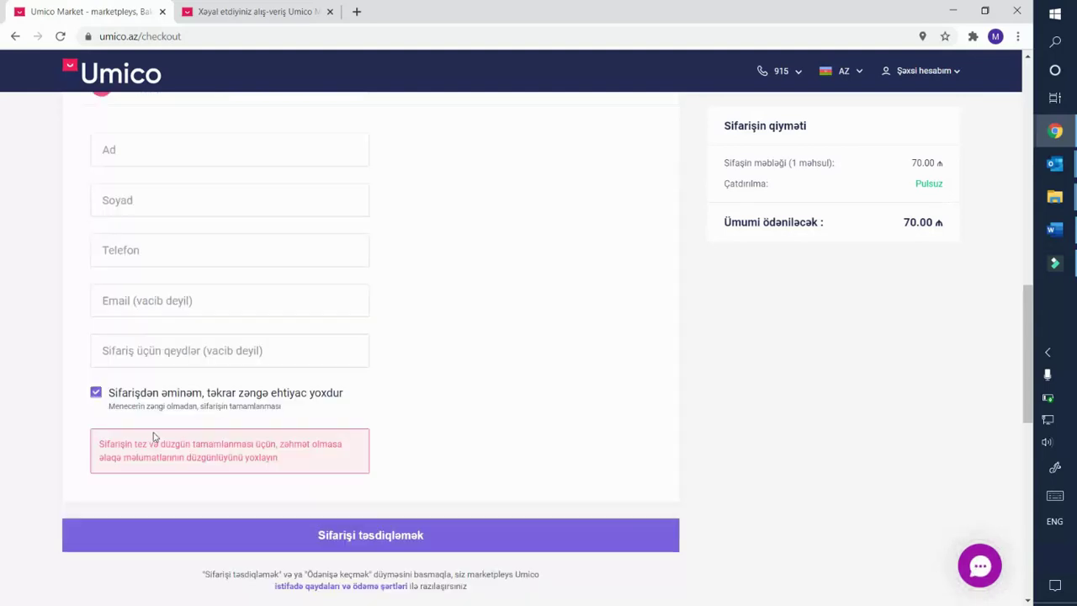
pyautogui.click(365, 542)
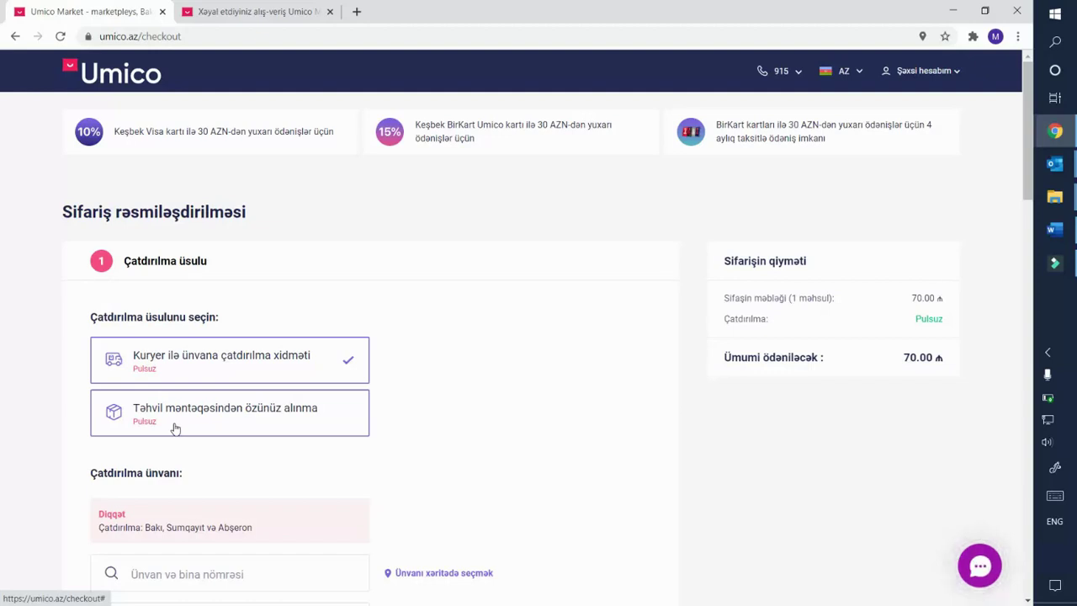
# Step: Switch to self-pickup from a pickup point in Bakı and scroll through the pickup-point list
pyautogui.click(175, 429)
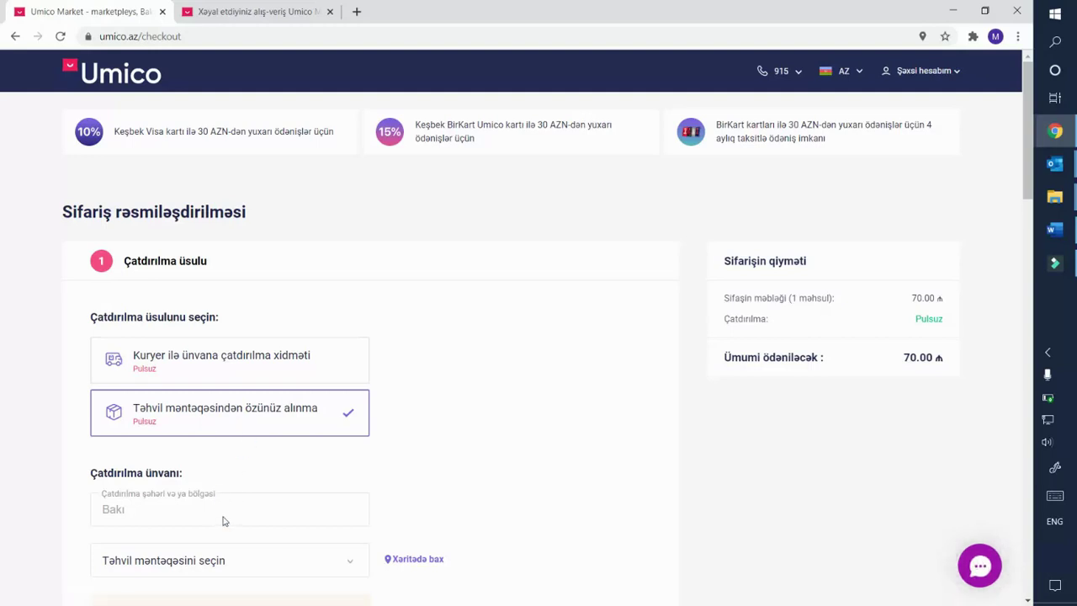
pyautogui.scroll(-3, 225, 516)
pyautogui.click(228, 353)
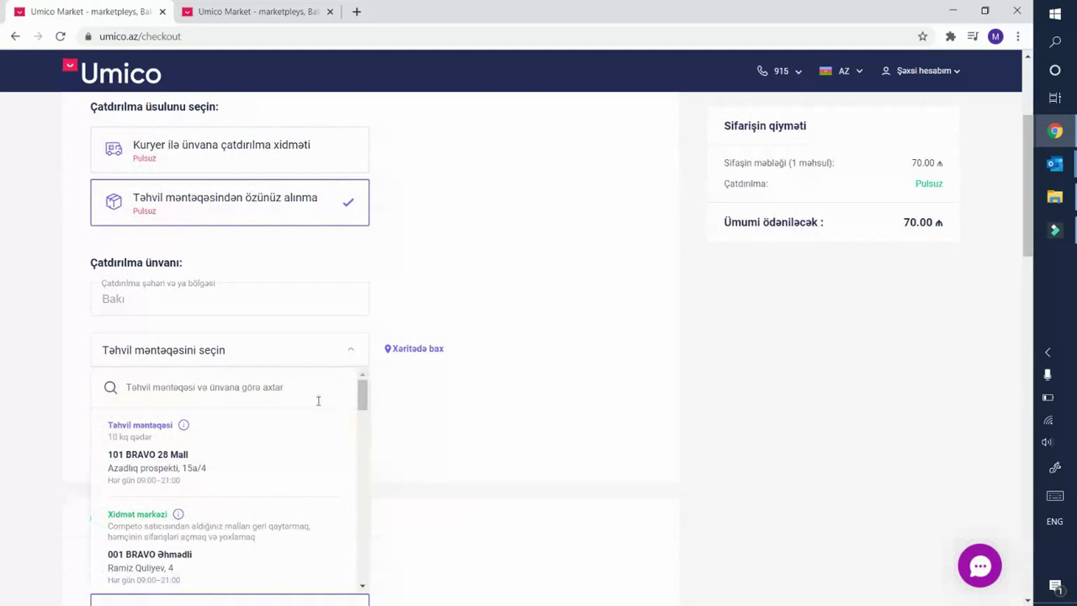
pyautogui.scroll(-1, 312, 412)
pyautogui.scroll(-1, 300, 442)
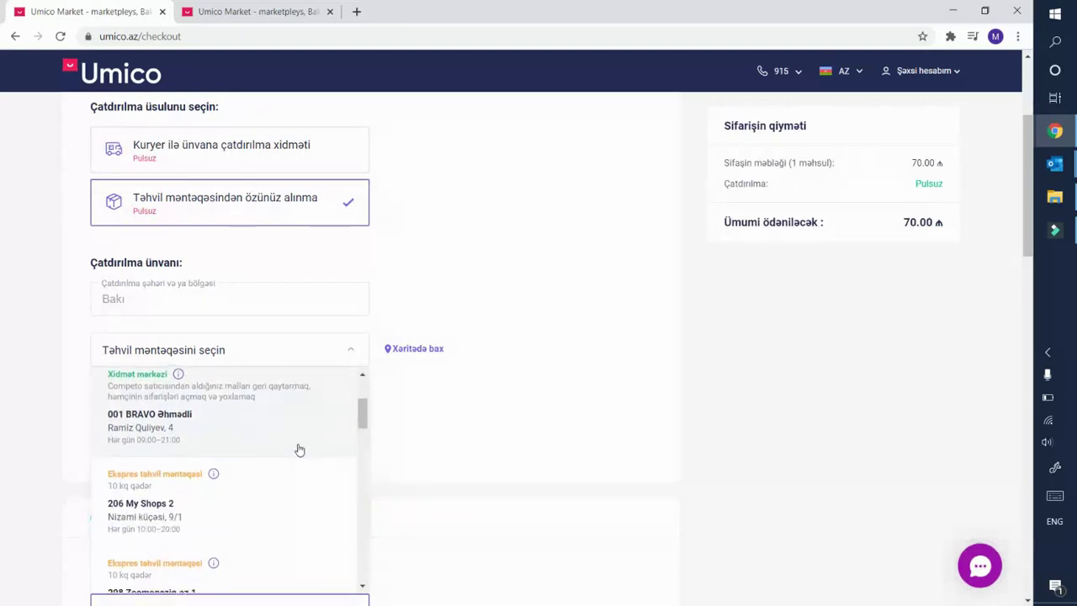
pyautogui.click(425, 350)
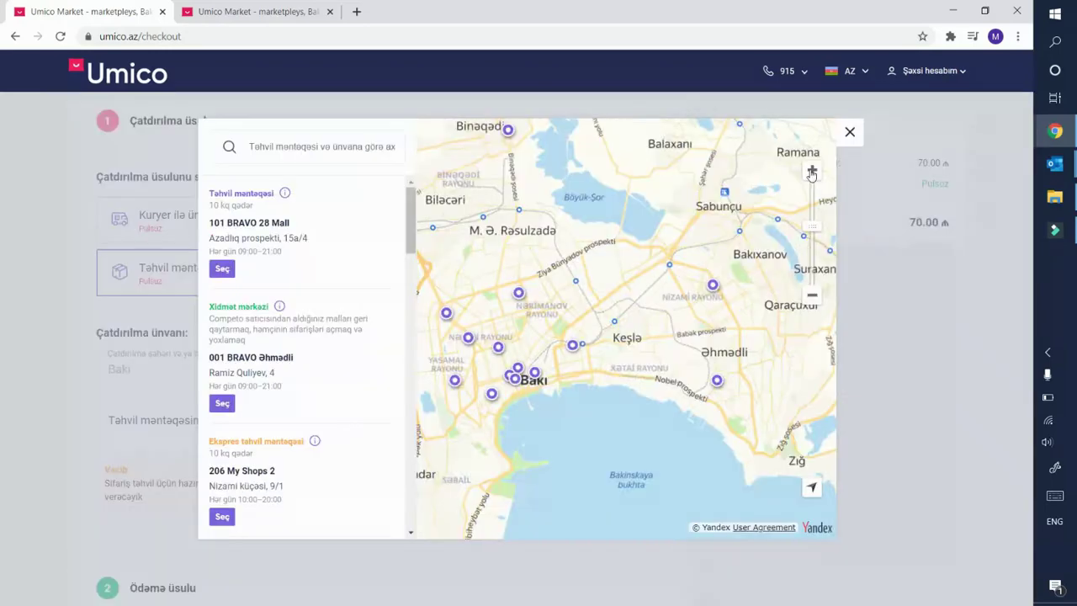
pyautogui.click(812, 172)
pyautogui.moveTo(500, 327); pyautogui.dragTo(599, 301)
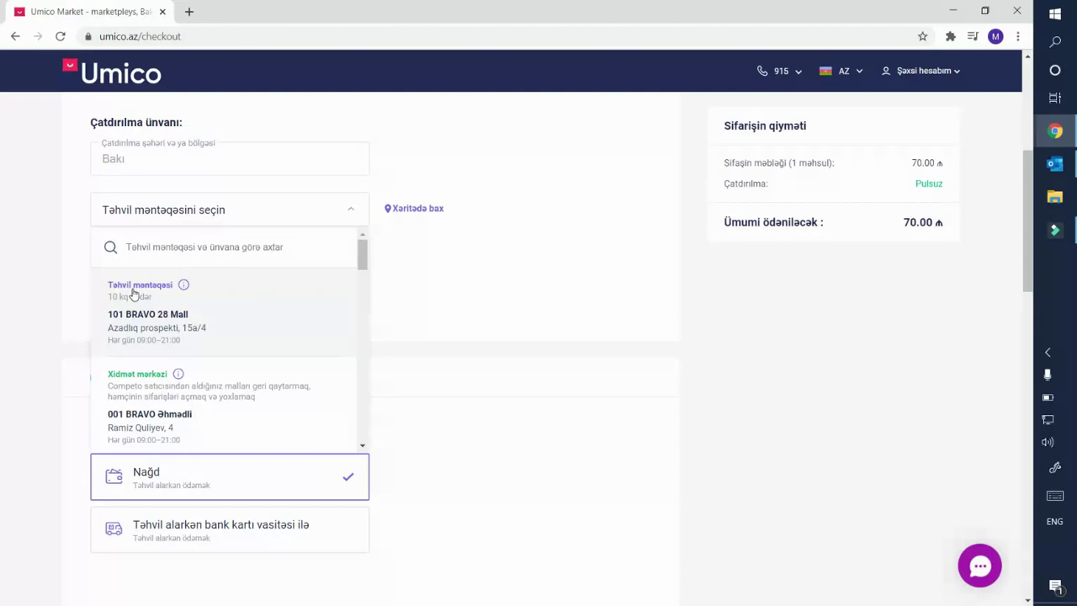
# Step: Check the pickup-point details in the dropdown, then open the Baku pickup-point map via 'Xəritədə bax'
pyautogui.scroll(-1, 145, 381)
pyautogui.scroll(-1, 145, 381)
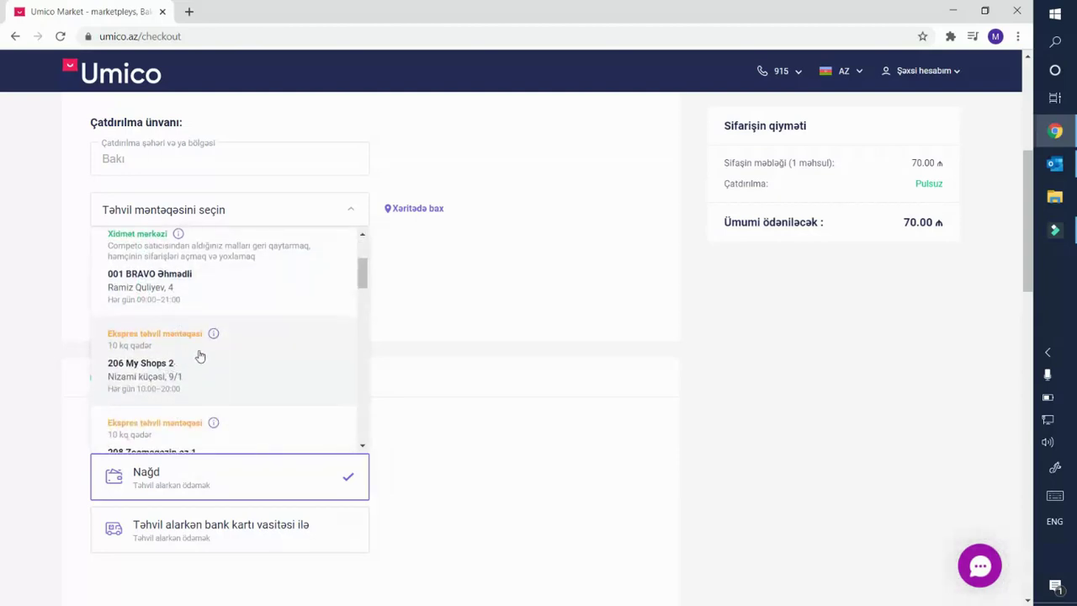
pyautogui.scroll(2, 207, 349)
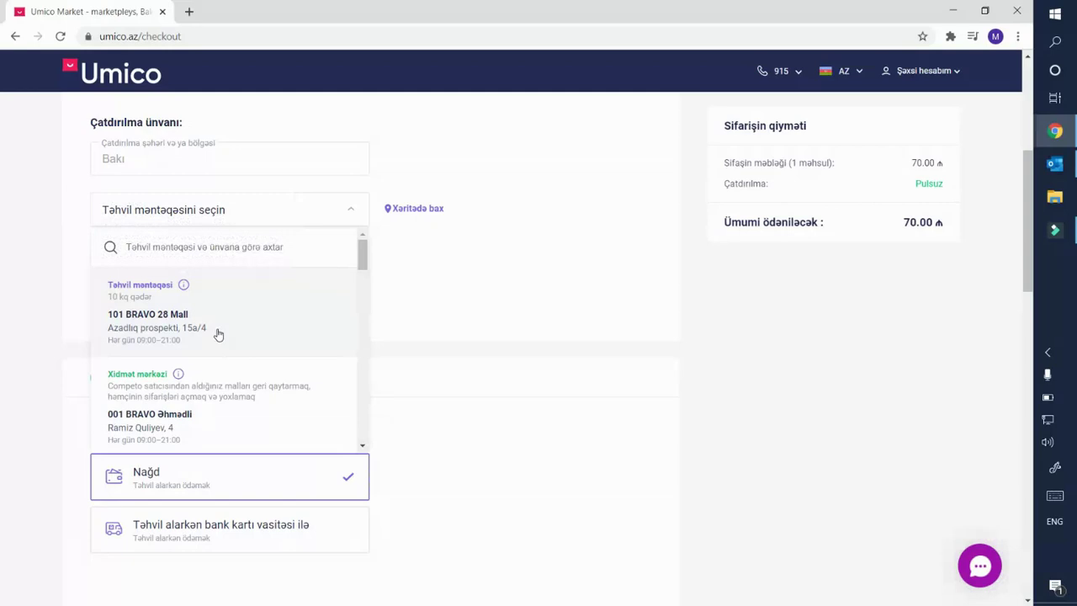
pyautogui.moveTo(184, 290)
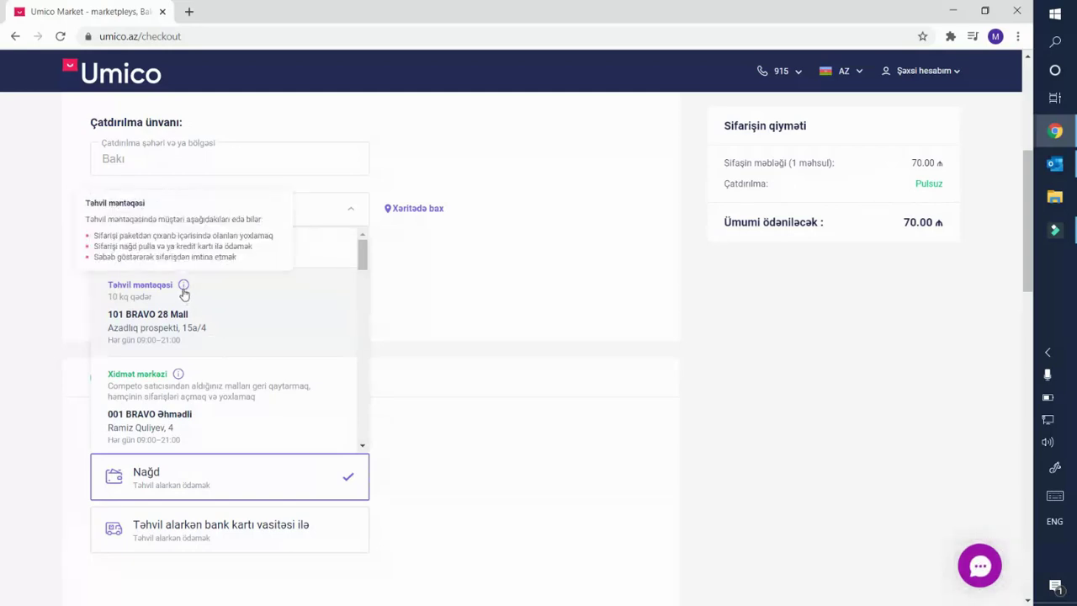
pyautogui.scroll(2, 184, 292)
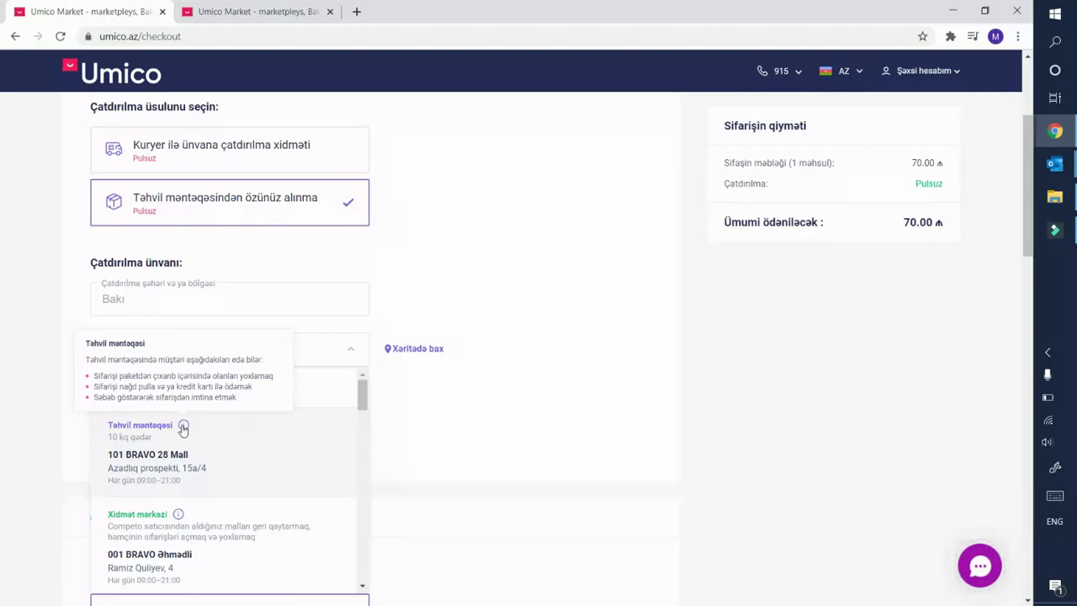
pyautogui.scroll(-1, 183, 429)
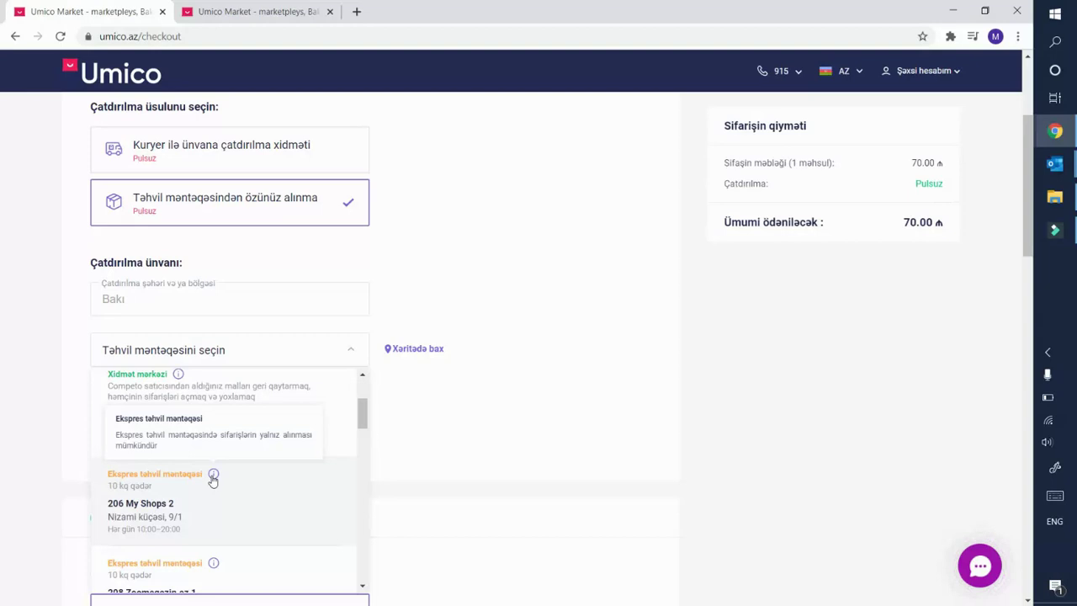
pyautogui.click(414, 349)
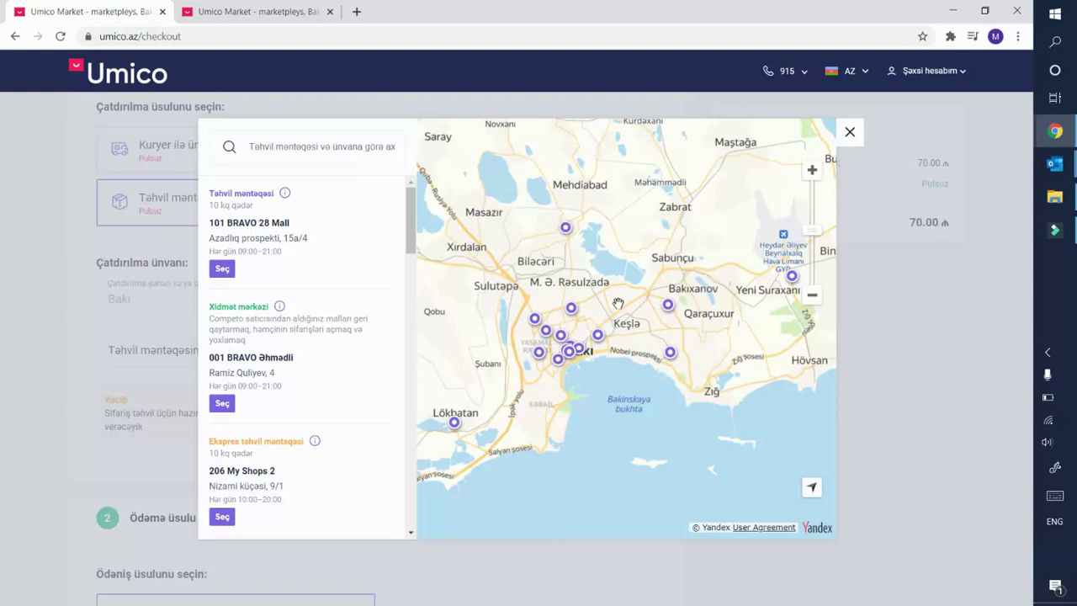
# Step: Zoom and pan the pickup-point map to centre it on central Baku
pyautogui.scroll(-2, 967, 318)
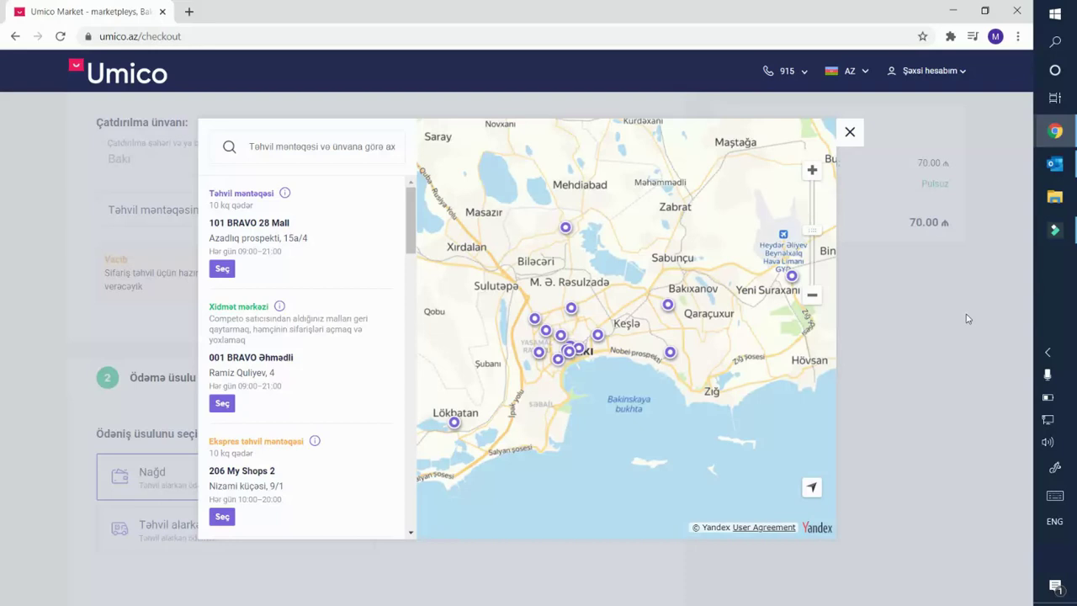
pyautogui.moveTo(588, 314); pyautogui.dragTo(618, 329)
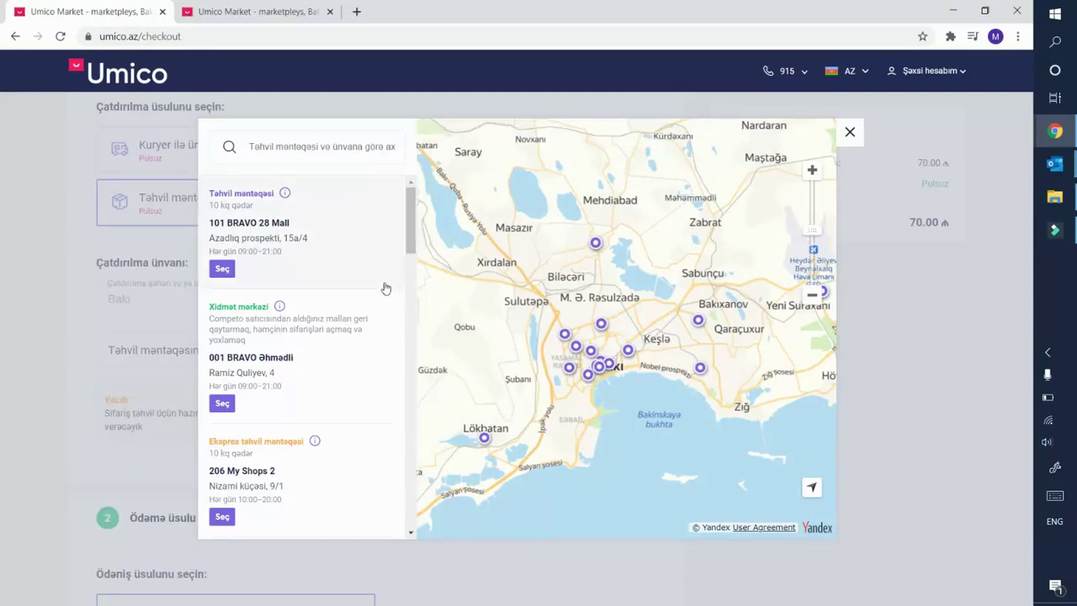
pyautogui.scroll(2, 468, 439)
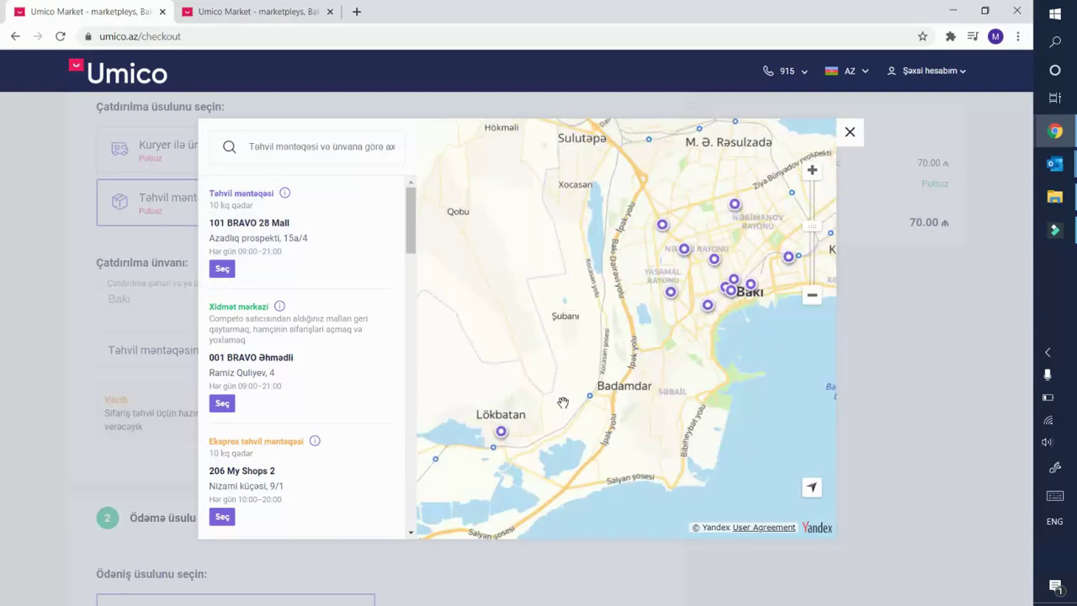
pyautogui.moveTo(778, 328); pyautogui.dragTo(683, 382)
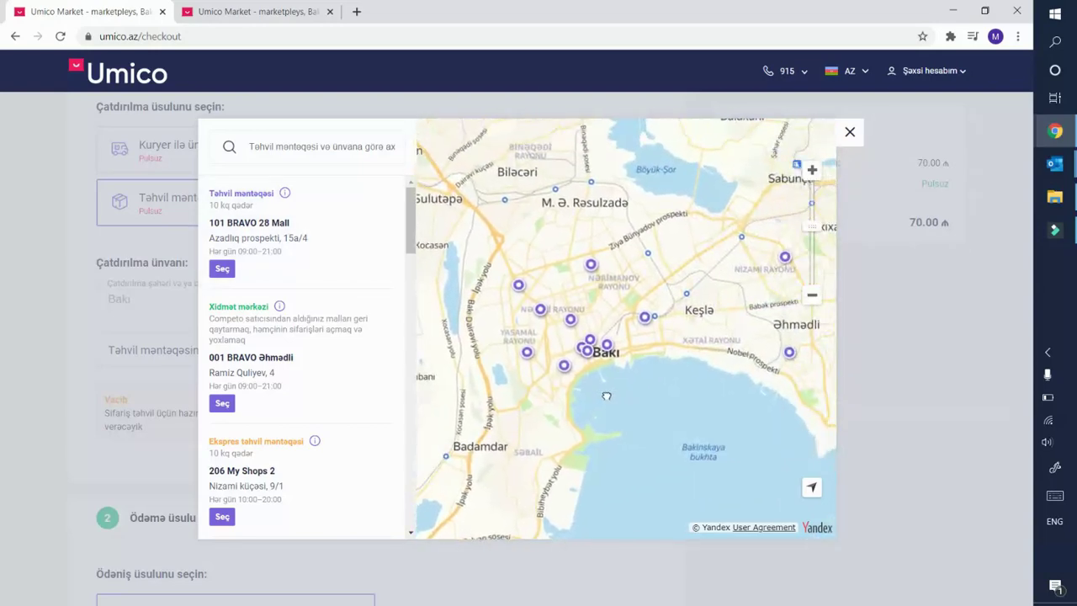
pyautogui.moveTo(782, 206); pyautogui.dragTo(718, 323)
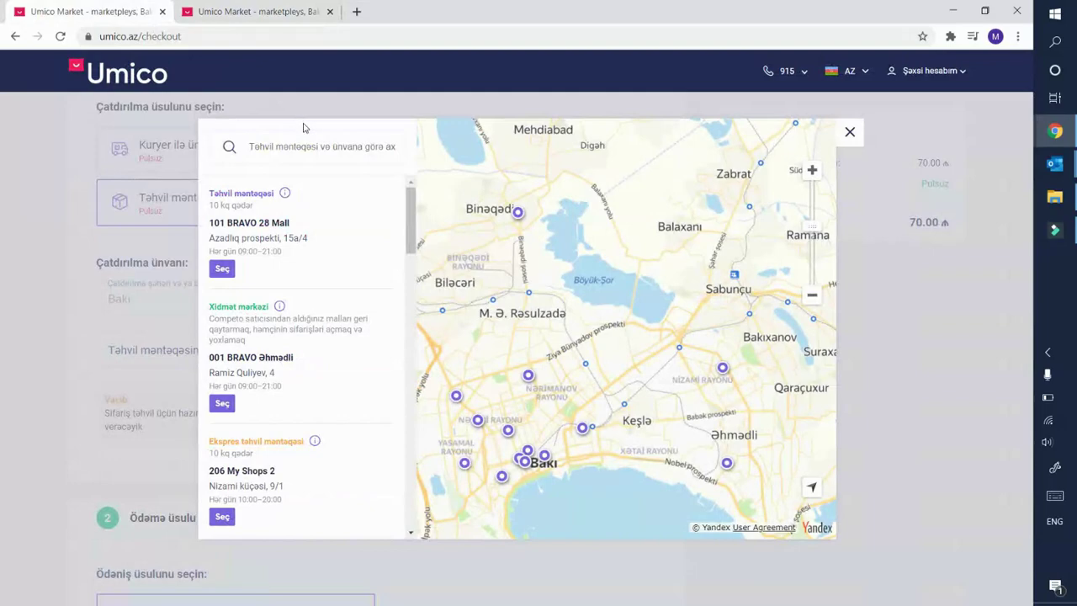
# Step: Switch to the second Umico tab and scroll up to the top of the page
pyautogui.click(273, 28)
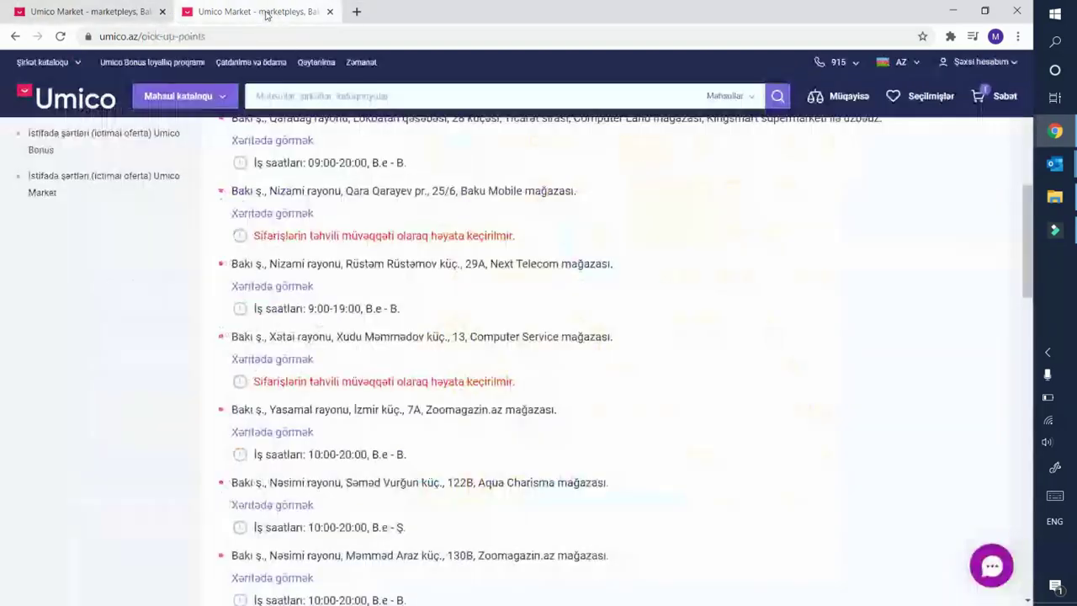
pyautogui.scroll(4, 438, 303)
pyautogui.scroll(3, 445, 320)
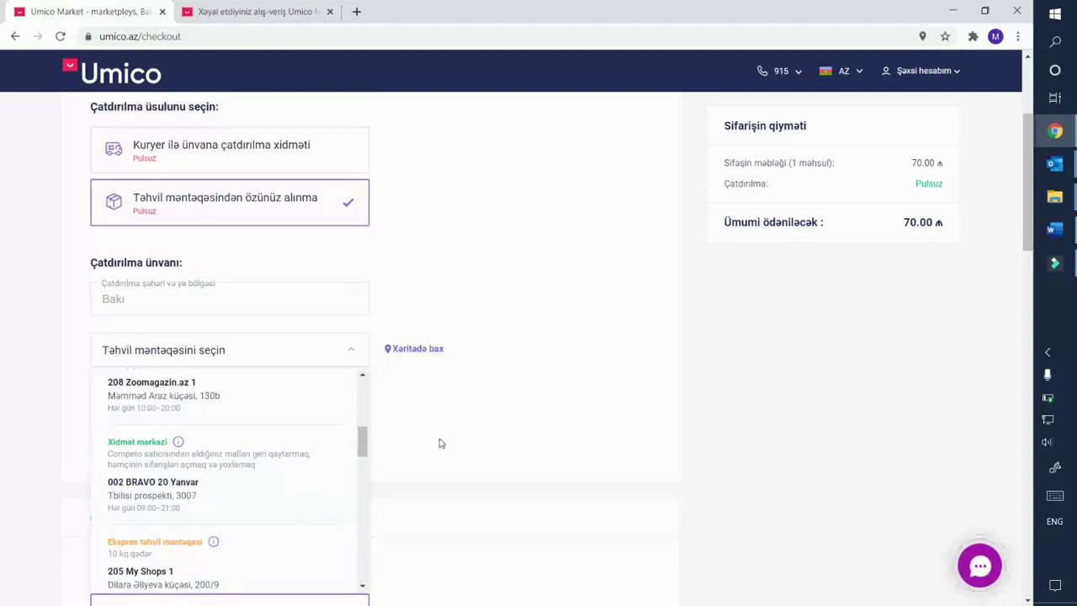
# Step: Dismiss the pickup-point list without choosing one and review the payment and contact fields
pyautogui.click(439, 444)
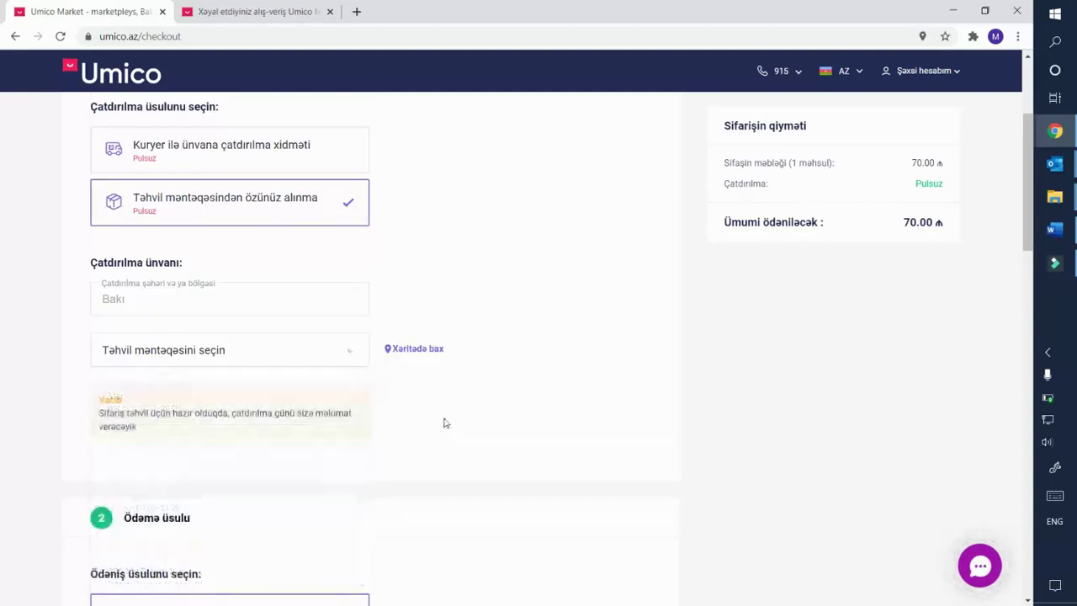
pyautogui.scroll(-3, 426, 443)
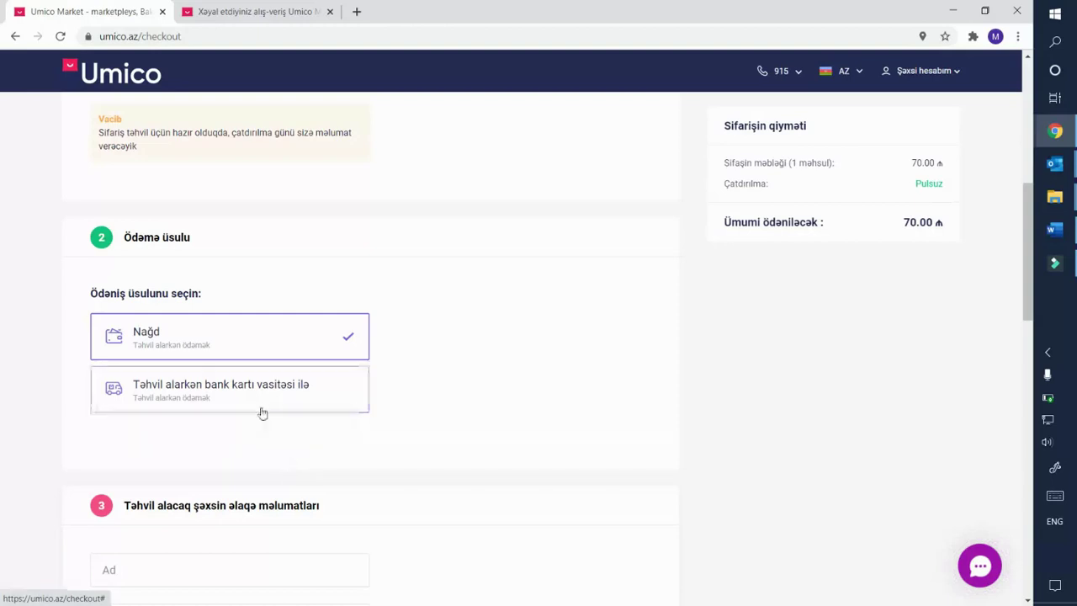
pyautogui.scroll(-2, 269, 412)
pyautogui.scroll(-2, 206, 371)
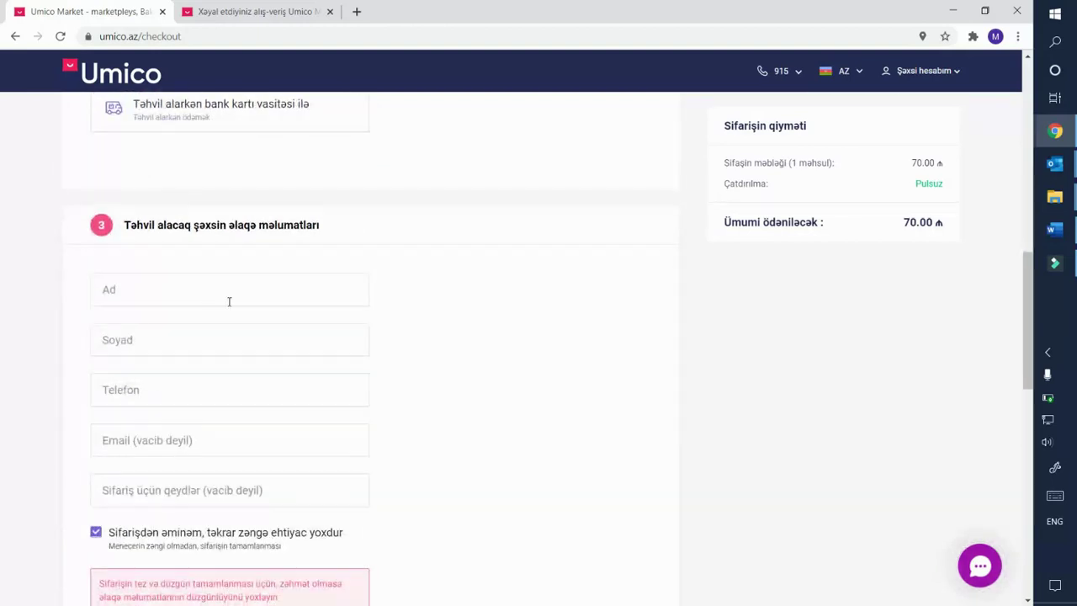
pyautogui.scroll(-2, 214, 376)
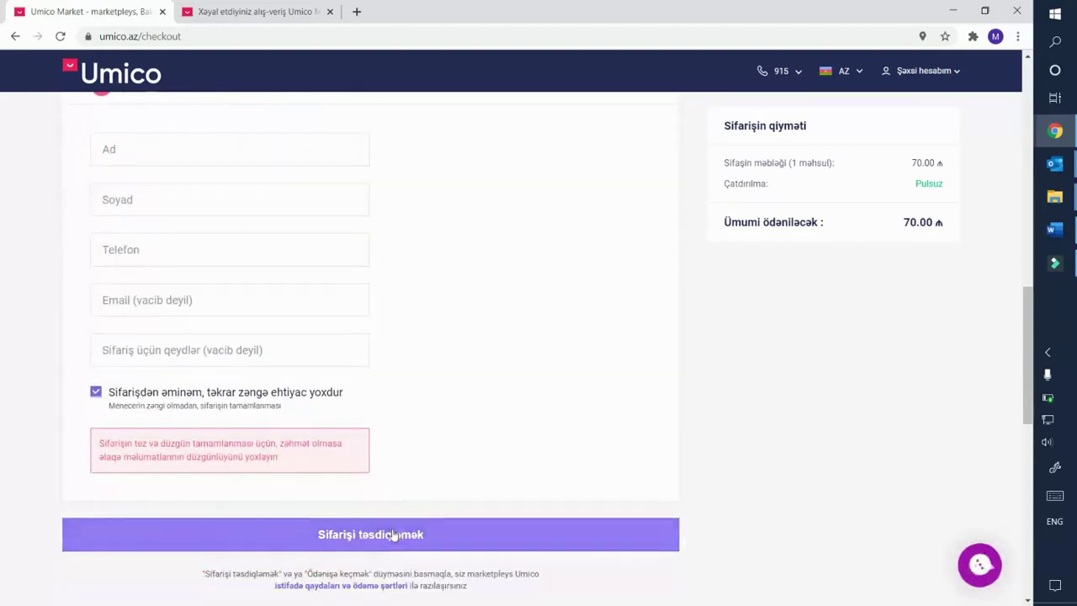
pyautogui.scroll(10, 441, 509)
# Step: Choose courier delivery to an address, then go back to the shopping cart
pyautogui.click(358, 370)
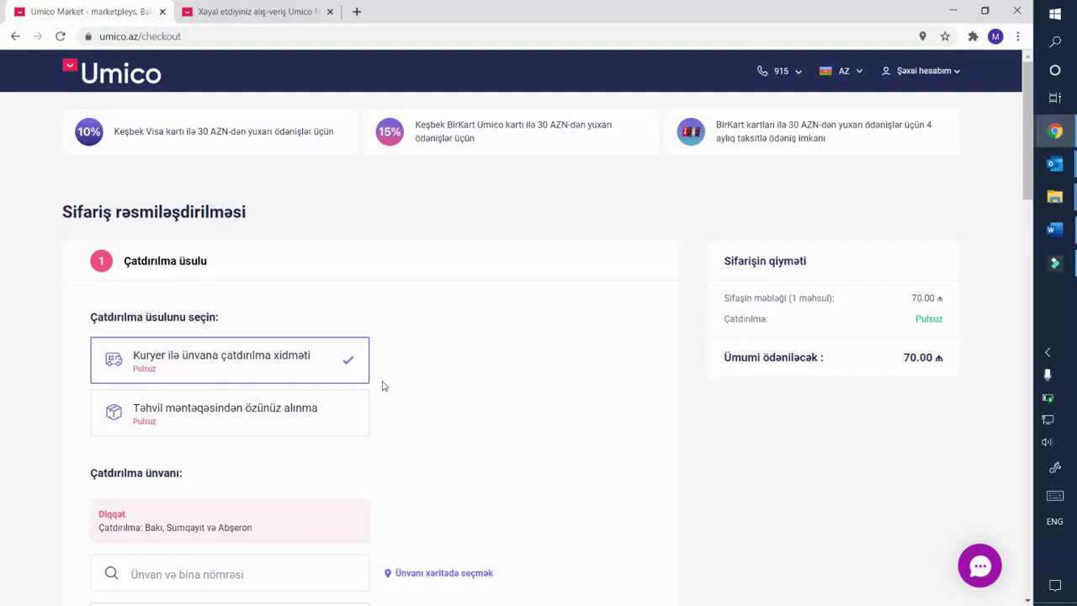
pyautogui.scroll(-7, 382, 386)
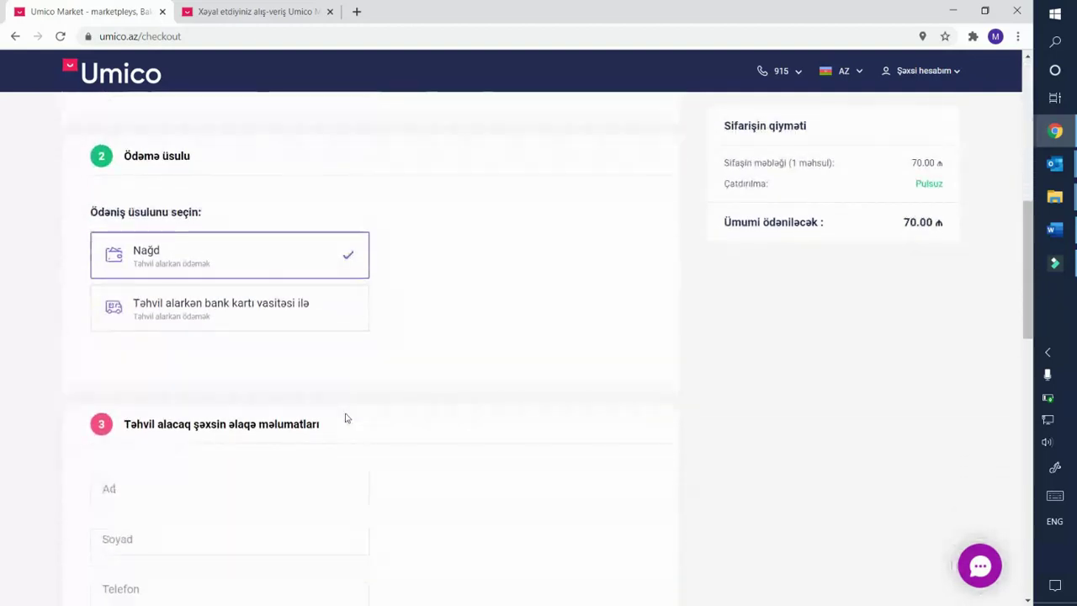
pyautogui.hotkey('alt', 'Left')
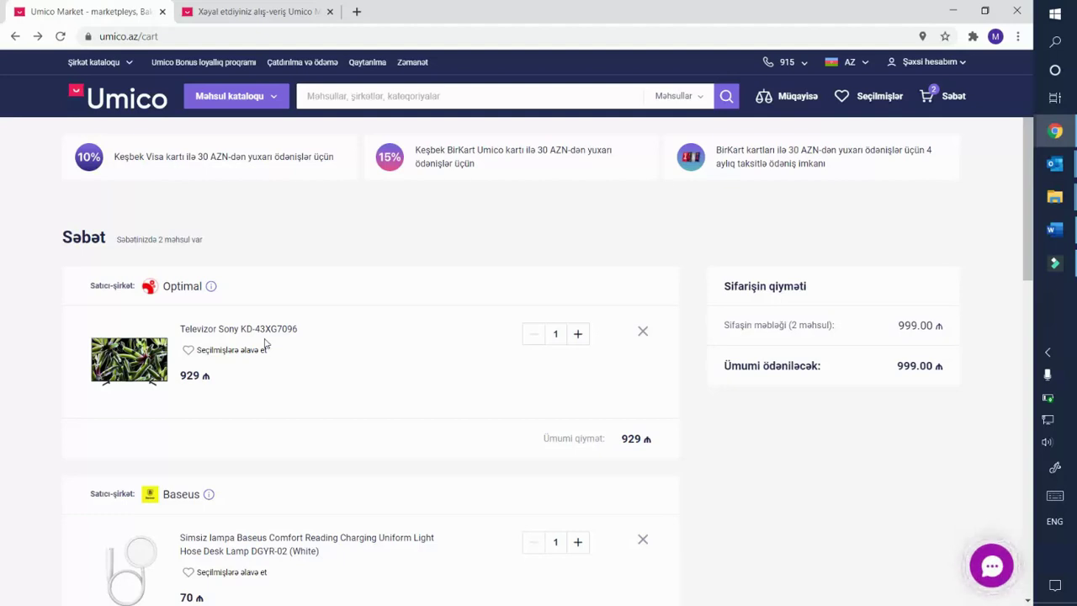
# Step: Check out the cart holding the Sony TV and Baseus lamp with 'Sifariş et'
pyautogui.scroll(-1, 253, 337)
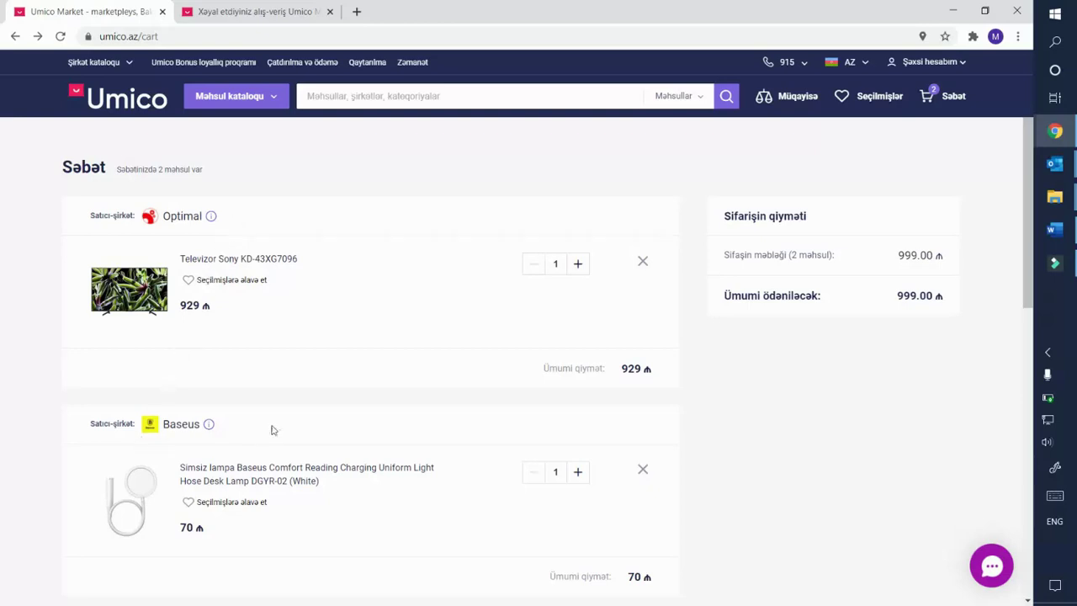
pyautogui.scroll(-2, 463, 435)
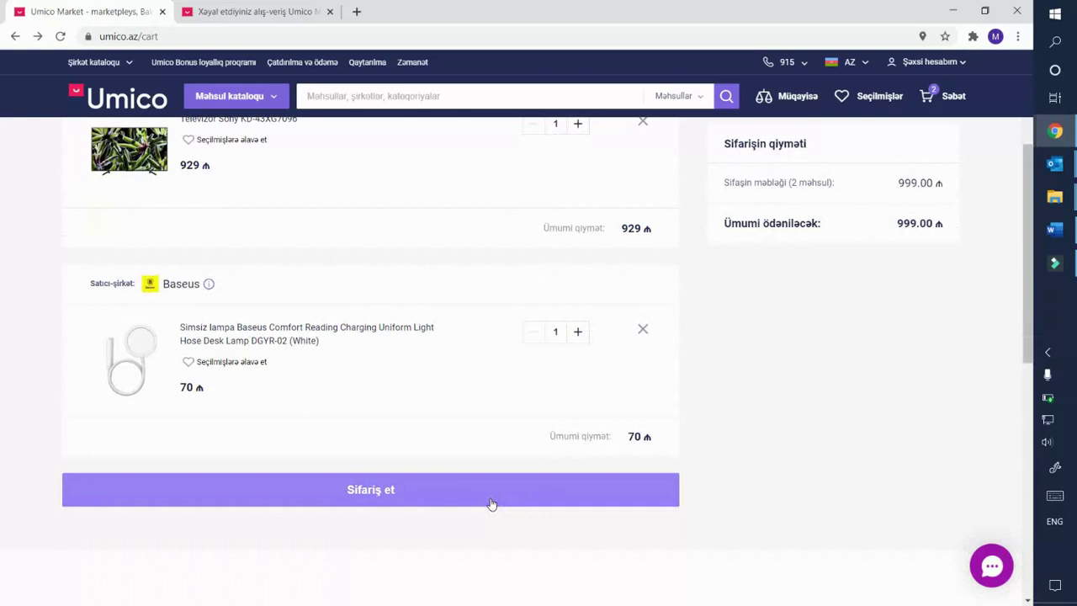
pyautogui.scroll(-1, 492, 504)
pyautogui.click(371, 429)
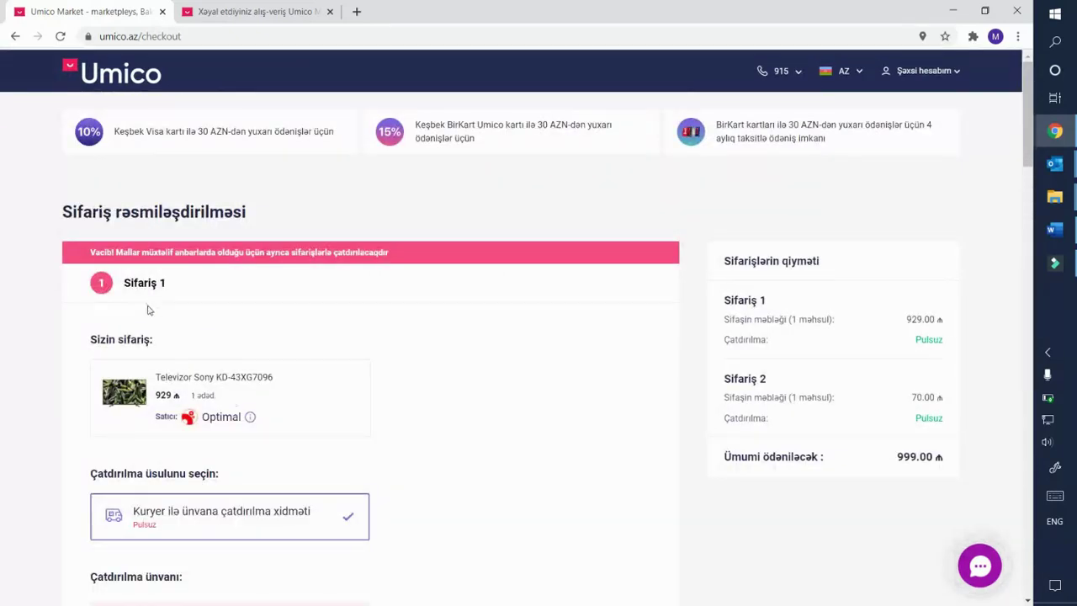
pyautogui.scroll(-7, 153, 283)
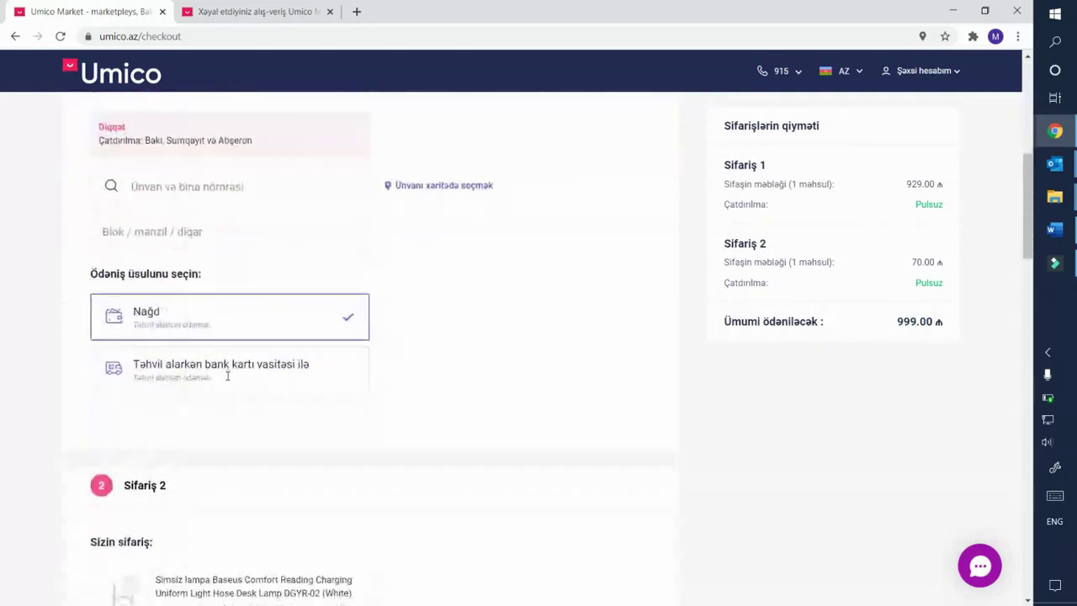
pyautogui.scroll(7, 36, 72)
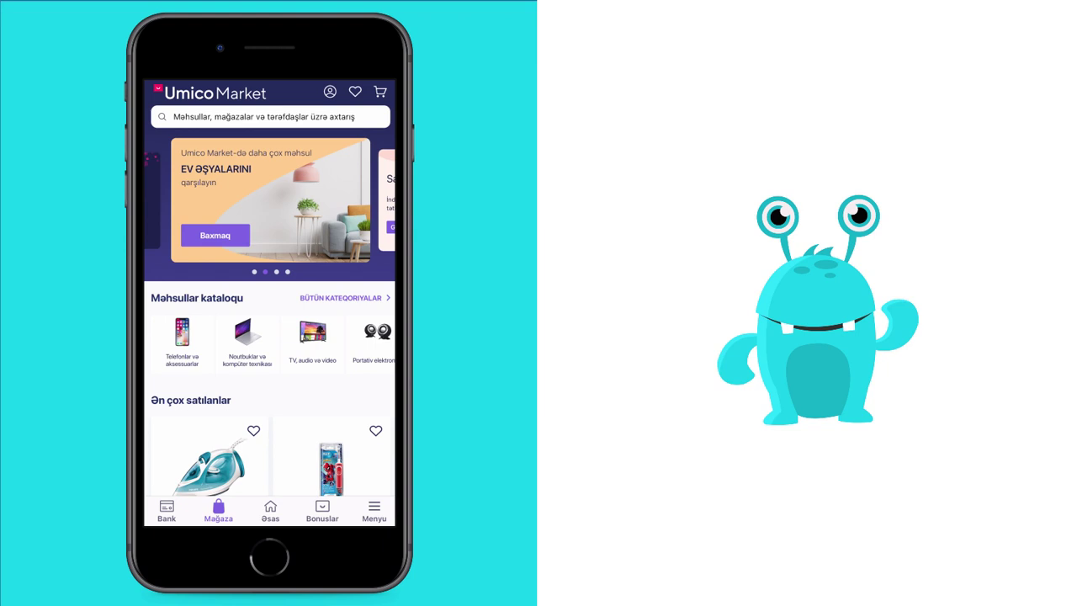
# Step: Search the Umico Market app for 'iphone 12'
pyautogui.click(269, 116)
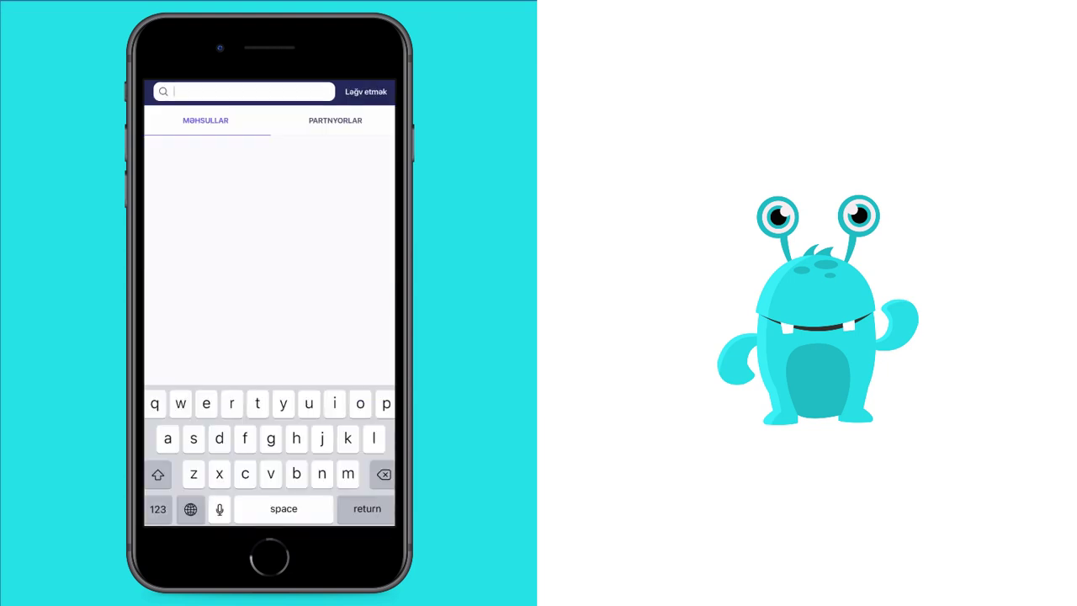
pyautogui.write('iphone 12')
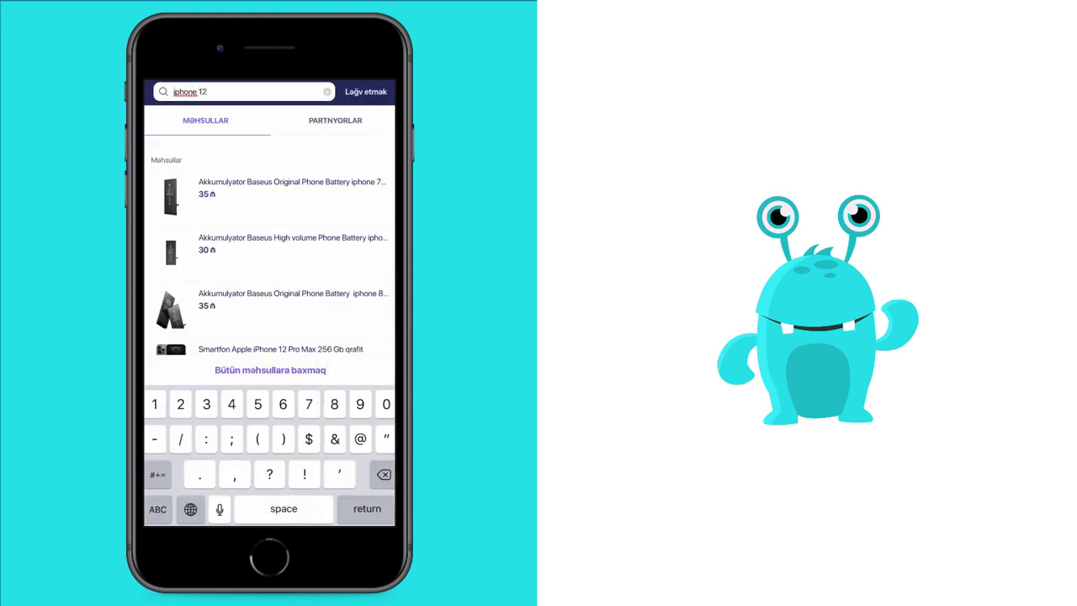
pyautogui.press('Return')
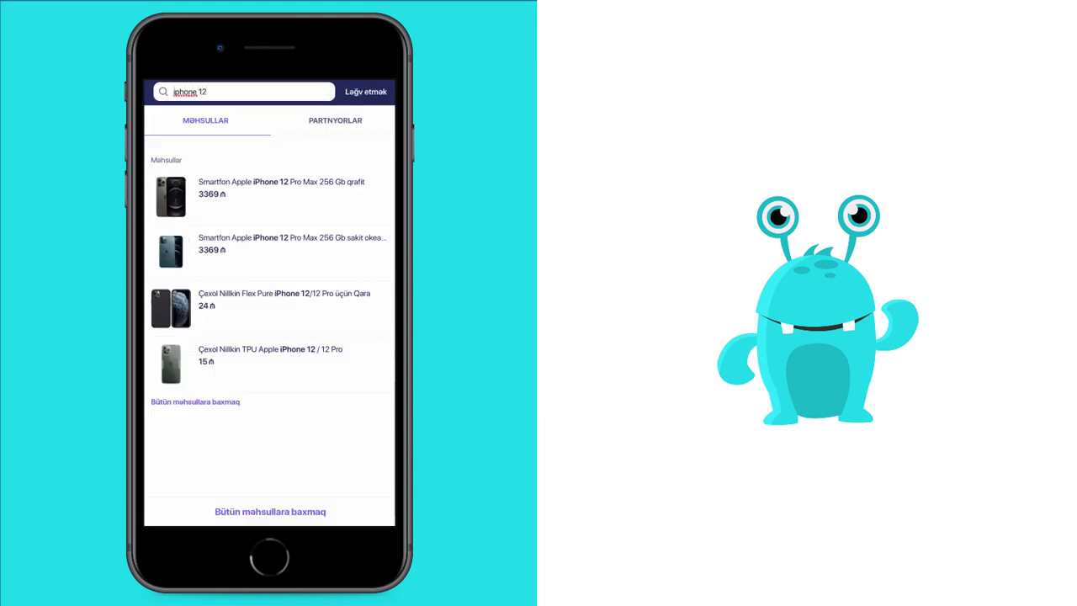